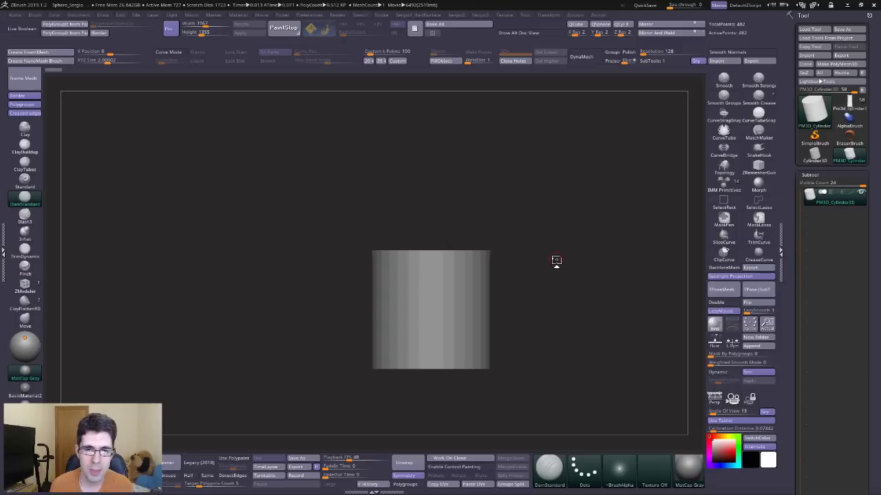
# Step: Stretch the cylinder taller with the Transpose gizmo, then undo the stretch
pyautogui.moveTo(434, 268)
pyautogui.mouseDown(button='right')
pyautogui.moveTo(450, 257)
pyautogui.moveTo(449, 286)
pyautogui.moveTo(448, 274)
pyautogui.mouseUp(button='right')
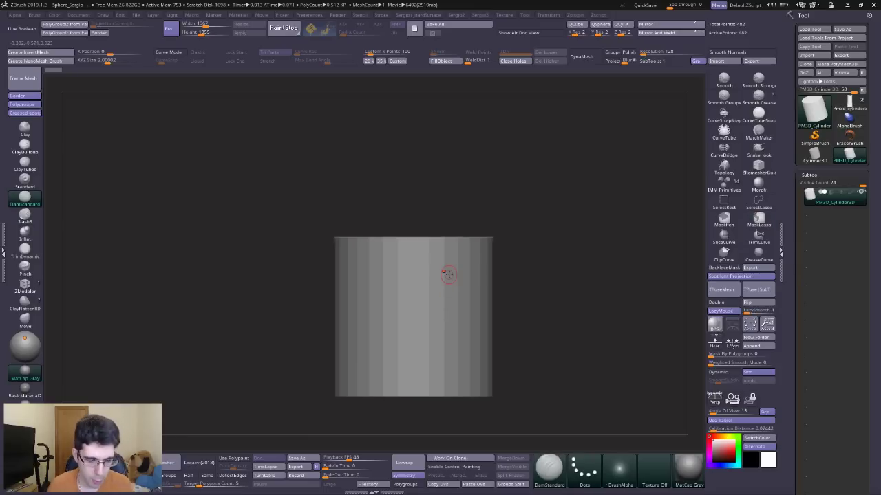
pyautogui.press('w')
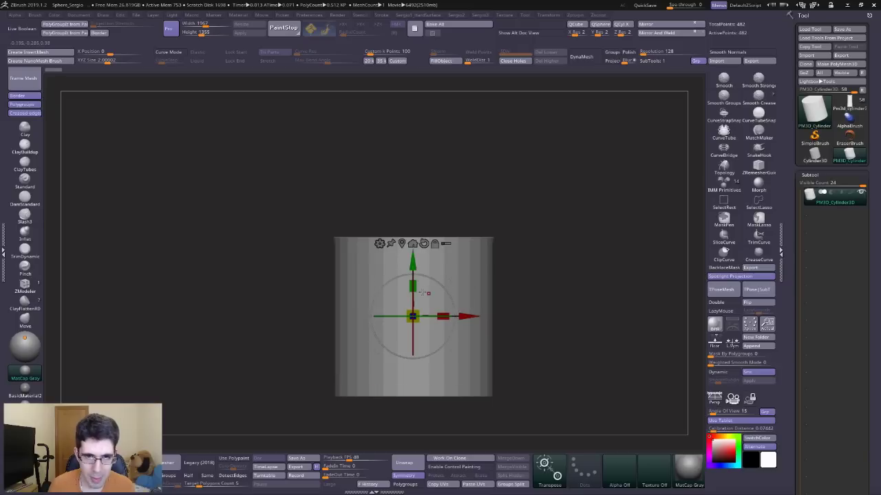
pyautogui.moveTo(412, 285); pyautogui.dragTo(418, 274)
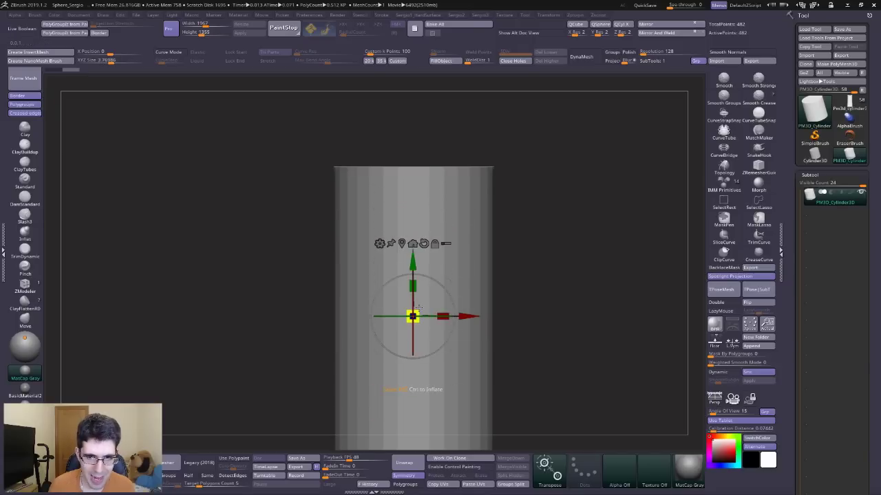
pyautogui.hotkey('ctrl', 'z')
pyautogui.hotkey('ctrl', 'z')
pyautogui.hotkey('ctrl', 'z')
pyautogui.hotkey('ctrl', 'z')
# Step: Duplicate the cylinder as PM3D_Cylinder3D1 and scale the copy up uniformly
pyautogui.hotkey('ctrl', 'shift', 'd')
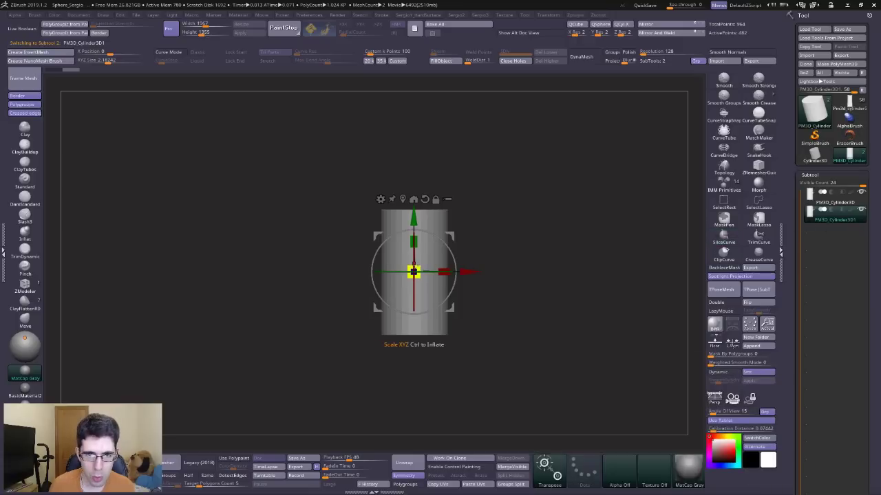
pyautogui.moveTo(412, 271); pyautogui.dragTo(445, 215)
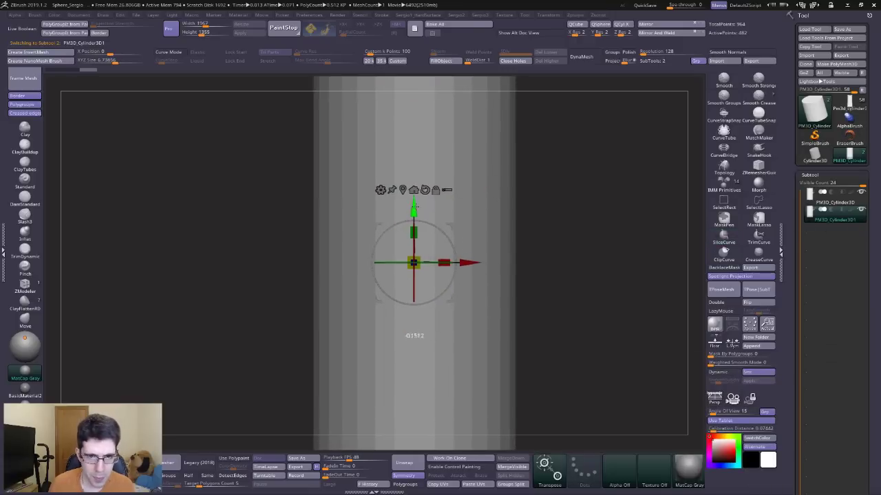
pyautogui.press('ctrl')
pyautogui.hotkey('ctrl', 'z')
pyautogui.hotkey('shift', 'f')
# Step: Test a SliceCurve cut and undo it, then isolate a thin horizontal band of the copy
pyautogui.hotkey('ctrl', 'shift')
pyautogui.keyDown('ctrl'); pyautogui.keyDown('shift'); pyautogui.moveTo(512, 227); pyautogui.dragTo(289, 265); pyautogui.keyUp('shift'); pyautogui.keyUp('ctrl')
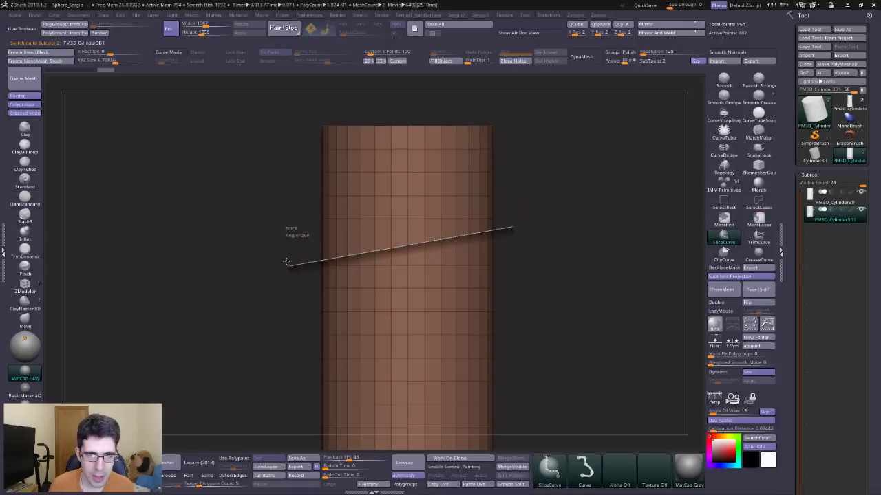
pyautogui.hotkey('ctrl', 'z')
pyautogui.click(723, 203)
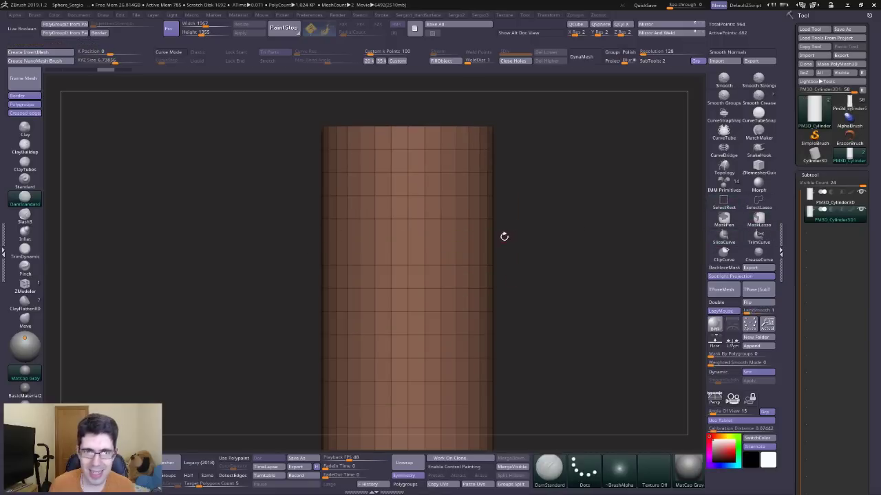
pyautogui.keyDown('ctrl'); pyautogui.keyDown('shift'); pyautogui.moveTo(521, 231); pyautogui.dragTo(274, 271); pyautogui.keyUp('shift'); pyautogui.keyUp('ctrl')
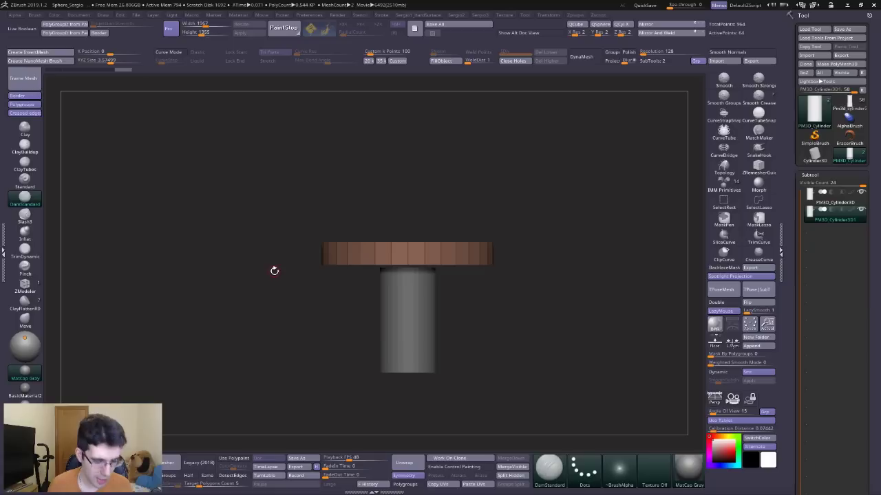
# Step: Move the band up and scale it into a wide, tall drum covering the original
pyautogui.press('w')
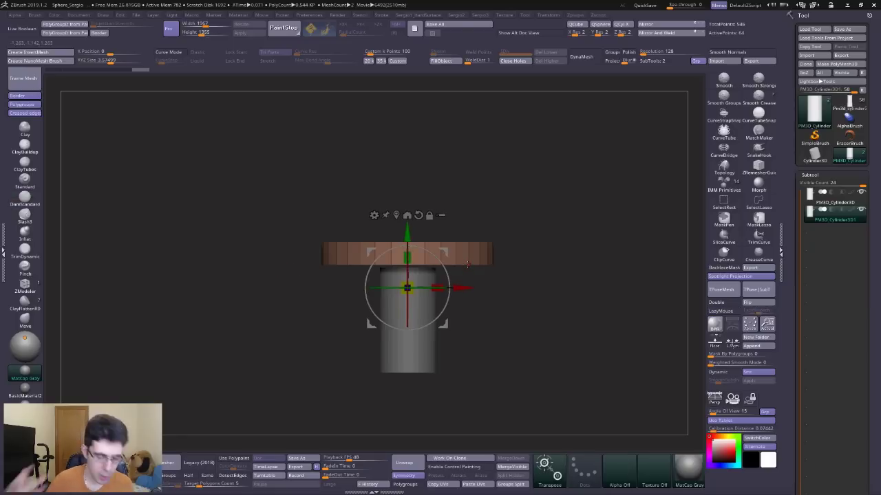
pyautogui.moveTo(467, 264)
pyautogui.mouseDown()
pyautogui.moveTo(460, 164)
pyautogui.moveTo(416, 341)
pyautogui.moveTo(414, 275)
pyautogui.mouseUp()
pyautogui.click(461, 164)
pyautogui.moveTo(407, 365)
pyautogui.mouseDown()
pyautogui.moveTo(463, 378)
pyautogui.moveTo(482, 323)
pyautogui.mouseUp()
pyautogui.moveTo(564, 309)
pyautogui.mouseDown()
pyautogui.moveTo(550, 261)
pyautogui.moveTo(527, 289)
pyautogui.mouseUp()
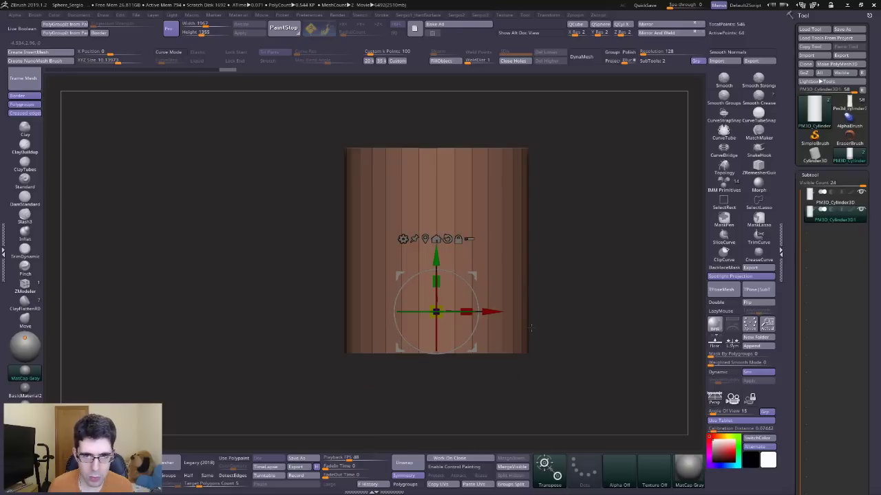
# Step: Open Display Properties and flip the wall's normals twice to check both sides
pyautogui.keyDown('alt'); pyautogui.moveTo(509, 330); pyautogui.dragTo(534, 330); pyautogui.keyUp('alt')
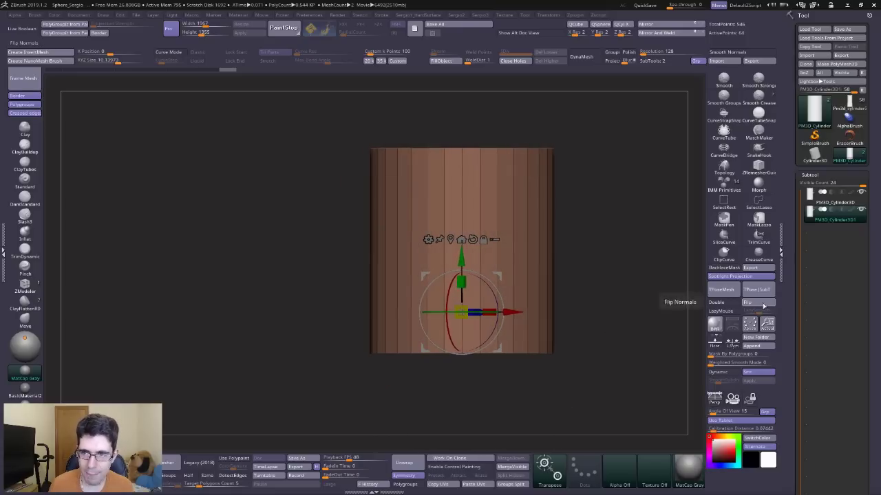
pyautogui.scroll(-5, 808, 308)
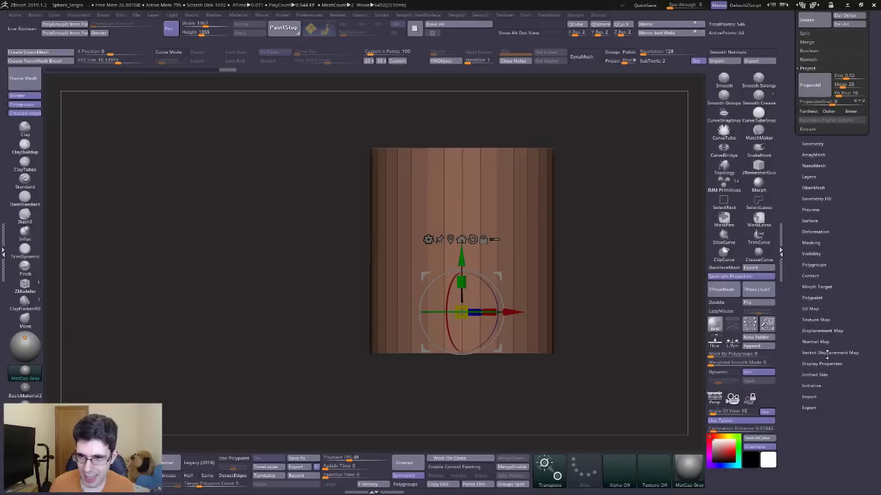
pyautogui.click(832, 364)
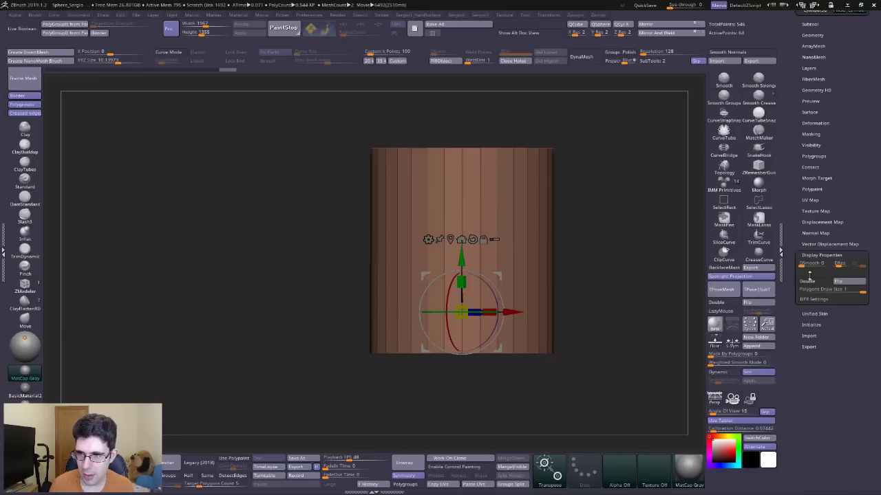
pyautogui.moveTo(560, 289)
pyautogui.mouseDown()
pyautogui.moveTo(554, 159)
pyautogui.moveTo(533, 167)
pyautogui.mouseUp()
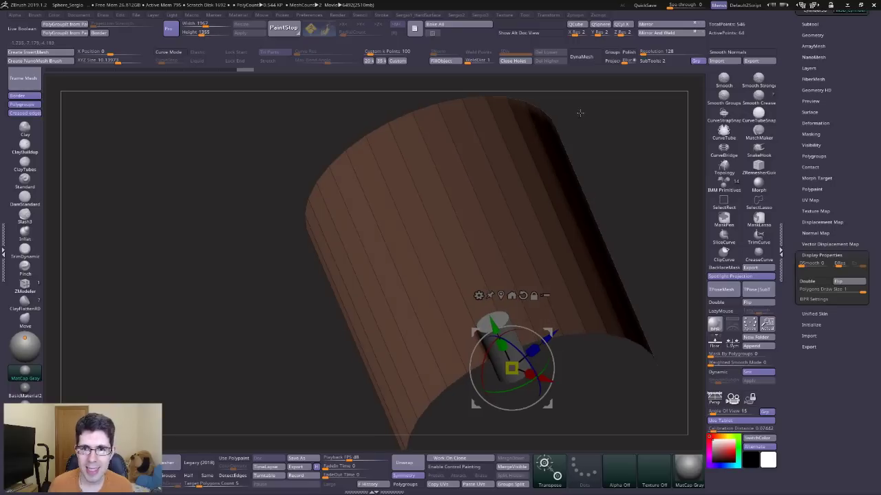
pyautogui.moveTo(553, 202); pyautogui.dragTo(564, 218)
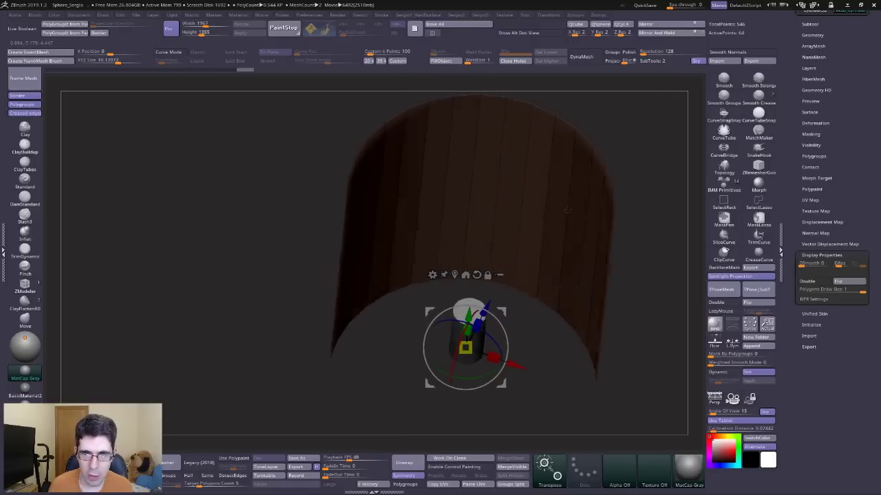
pyautogui.click(838, 282)
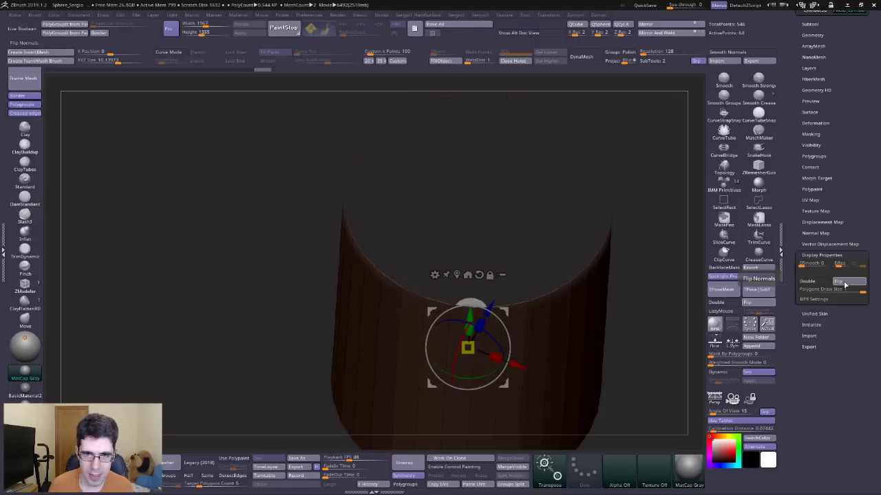
pyautogui.click(837, 282)
pyautogui.moveTo(581, 249)
pyautogui.mouseDown()
pyautogui.moveTo(572, 219)
pyautogui.moveTo(487, 250)
pyautogui.mouseUp()
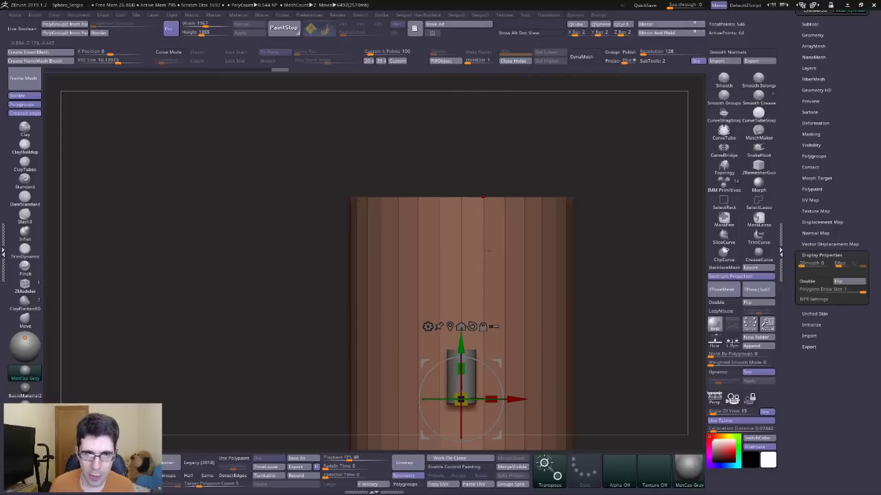
# Step: Select the ZModeler brush with the BZMP shortcut
pyautogui.press('b')
pyautogui.press('z')
pyautogui.press('m')
pyautogui.press('p')
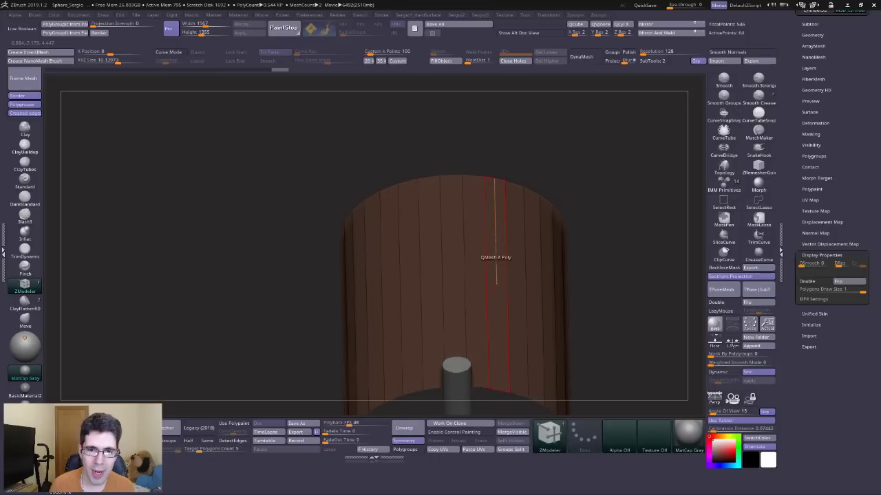
# Step: Extrude all the wall's polygons with QMesh for thickness, then flip the normals
pyautogui.press('space')
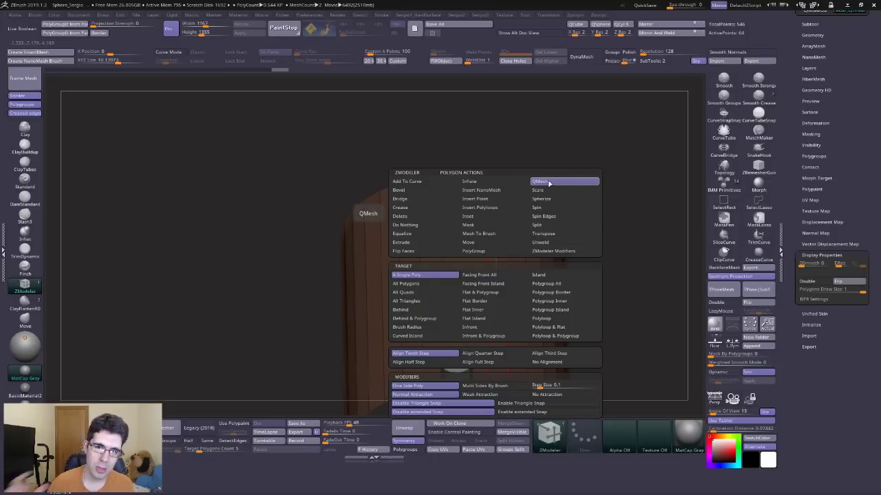
pyautogui.click(414, 284)
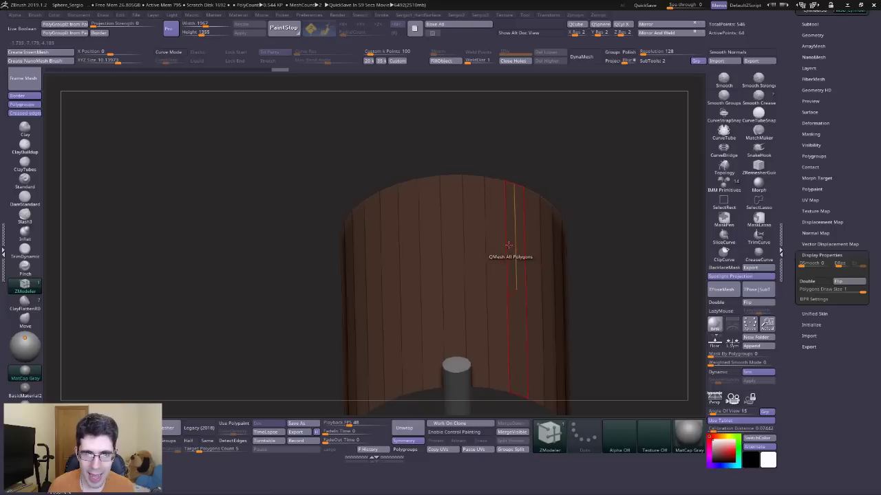
pyautogui.moveTo(515, 255)
pyautogui.mouseDown()
pyautogui.moveTo(586, 221)
pyautogui.moveTo(528, 229)
pyautogui.moveTo(530, 262)
pyautogui.mouseUp()
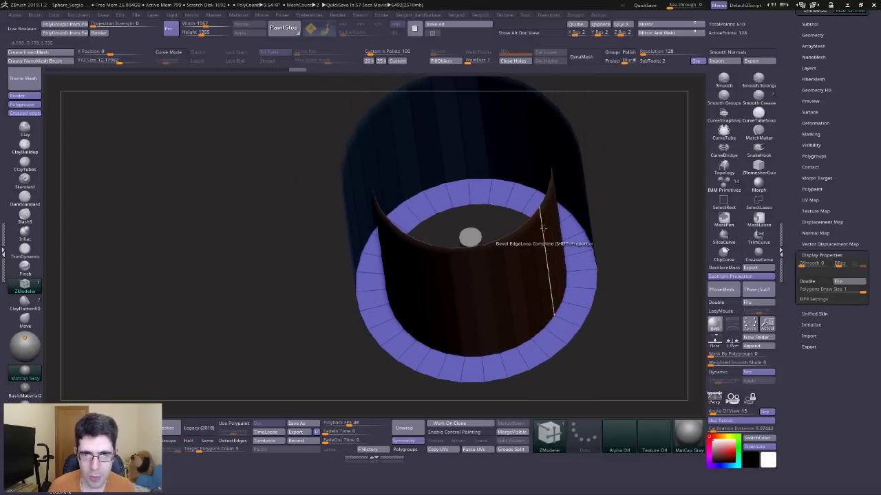
pyautogui.click(852, 285)
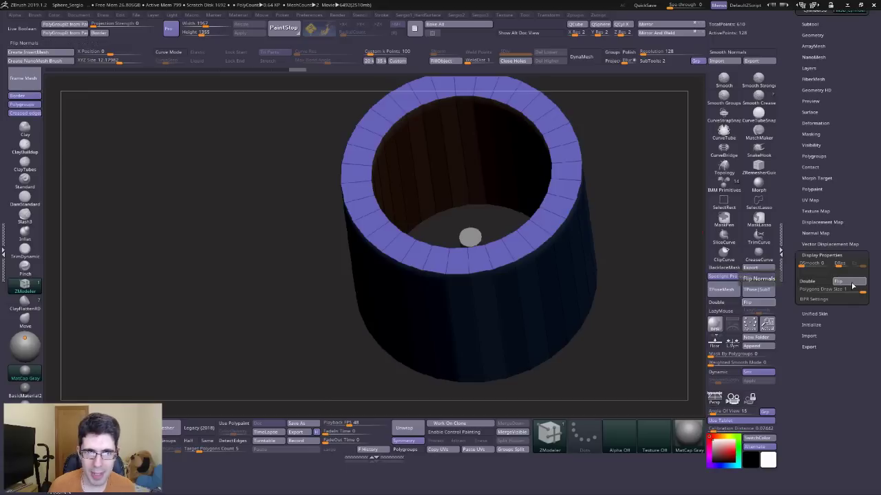
# Step: Orbit around the hollow cylinder to inspect its thick rim and inner wall
pyautogui.moveTo(565, 323); pyautogui.dragTo(541, 215)
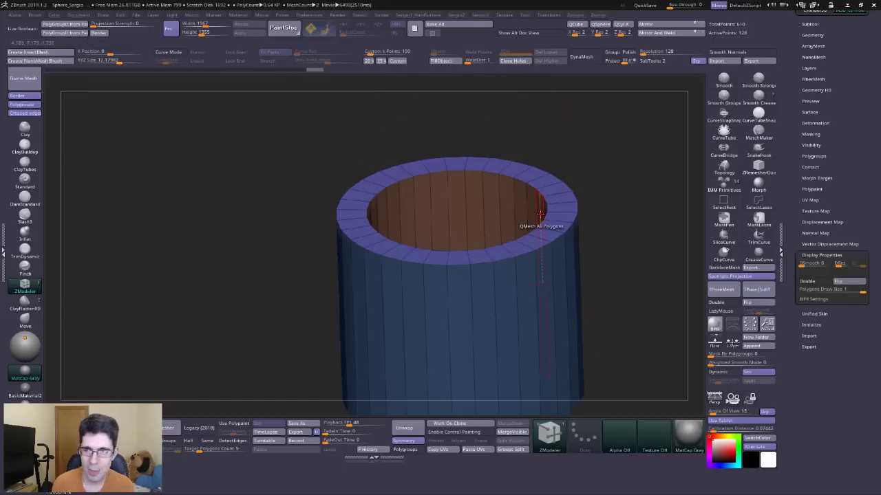
pyautogui.moveTo(541, 214); pyautogui.dragTo(635, 165)
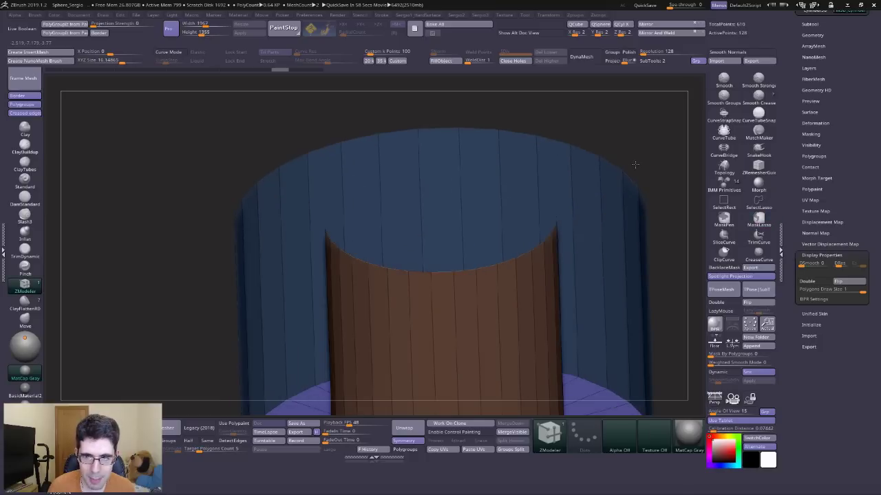
pyautogui.press('f')
pyautogui.moveTo(635, 165)
pyautogui.mouseDown()
pyautogui.moveTo(453, 227)
pyautogui.moveTo(525, 226)
pyautogui.mouseUp()
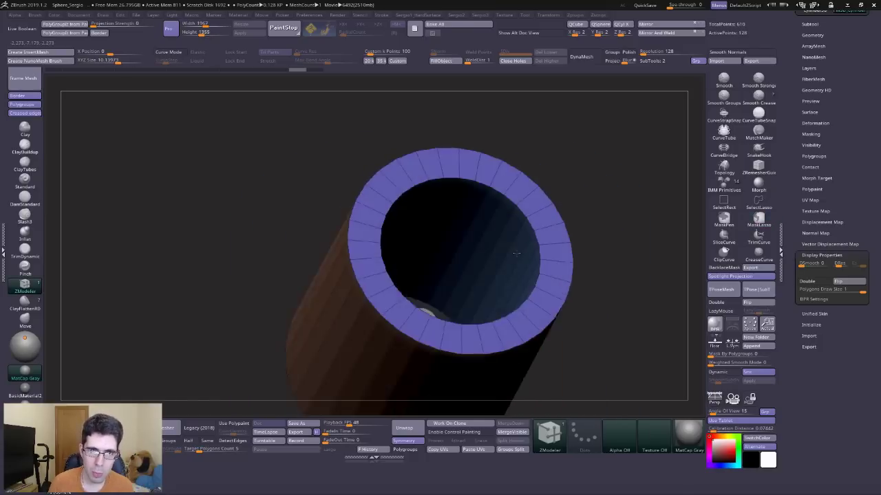
pyautogui.scroll(5, 517, 209)
# Step: Add an edge loop, turn off double-sided display, flip normals, and hide the thick top rim
pyautogui.click(516, 210)
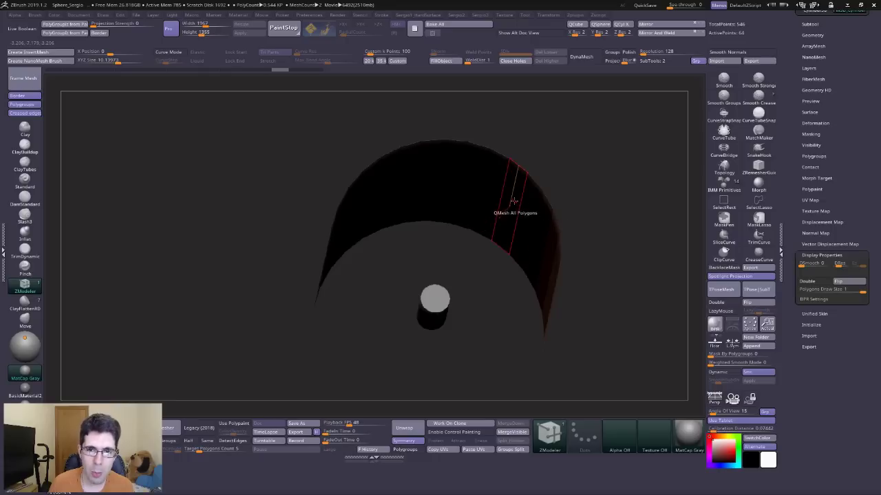
pyautogui.scroll(-5, 516, 210)
pyautogui.click(826, 284)
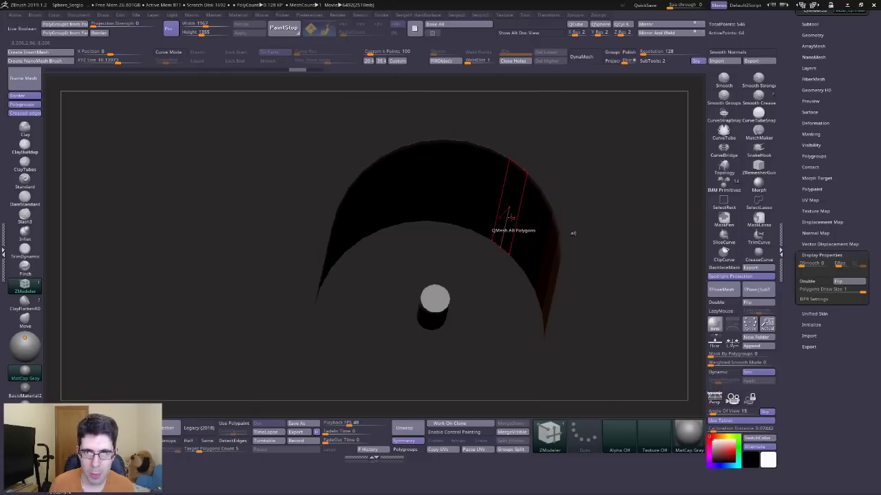
pyautogui.click(523, 175)
pyautogui.click(839, 281)
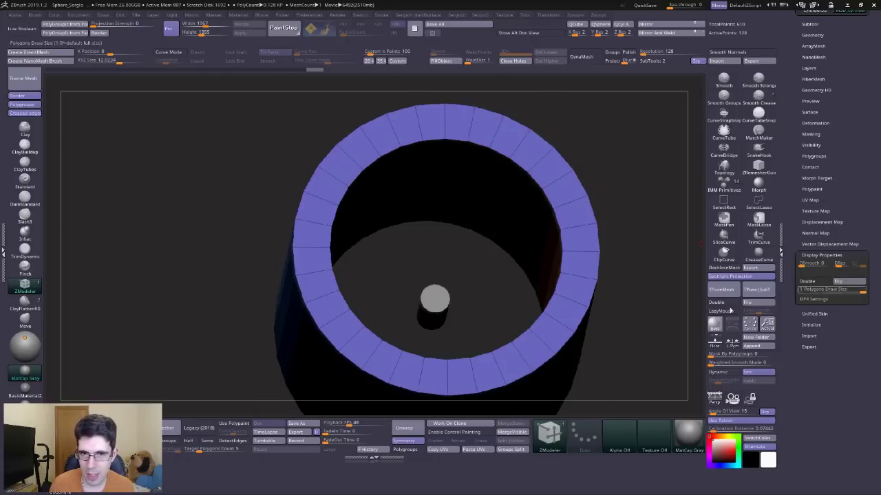
pyautogui.moveTo(646, 124); pyautogui.dragTo(475, 282)
pyautogui.scroll(-3, 474, 282)
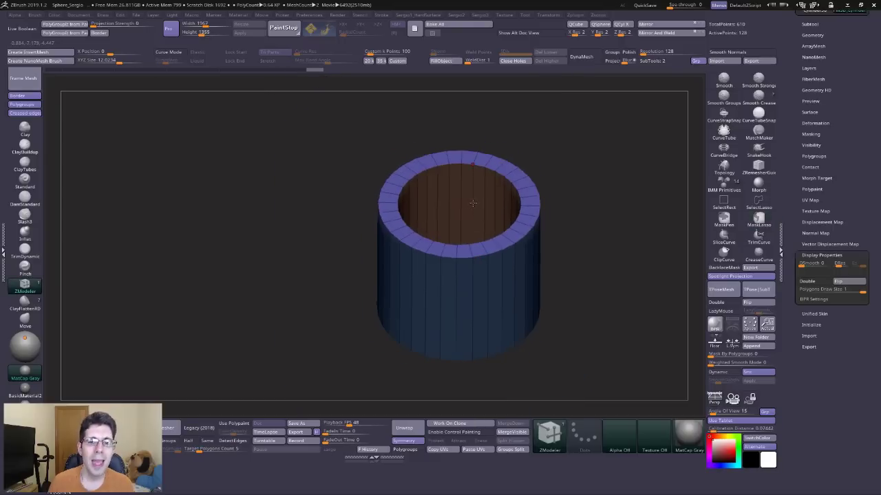
pyautogui.moveTo(474, 282); pyautogui.dragTo(483, 253, button='right')
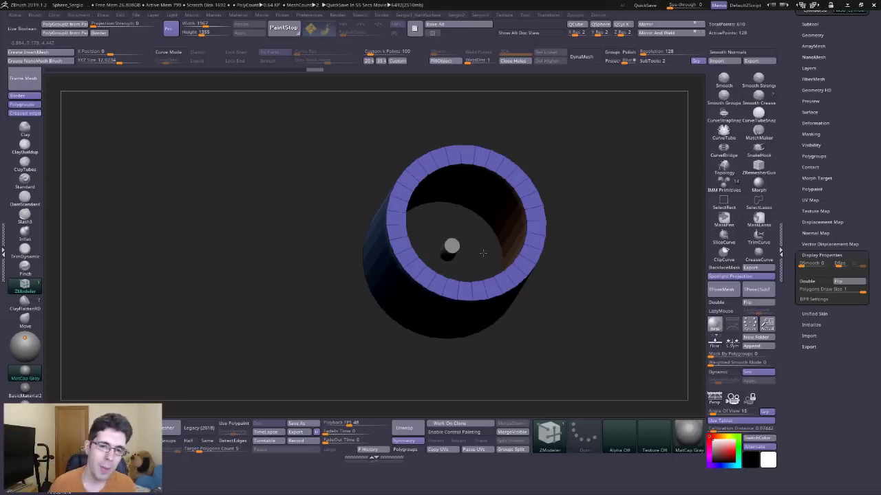
pyautogui.moveTo(485, 220)
pyautogui.mouseDown(button='right')
pyautogui.moveTo(483, 248)
pyautogui.moveTo(499, 281)
pyautogui.moveTo(485, 218)
pyautogui.moveTo(501, 240)
pyautogui.mouseUp(button='right')
pyautogui.keyDown('ctrl'); pyautogui.keyDown('shift'); pyautogui.click(484, 247); pyautogui.keyUp('shift'); pyautogui.keyUp('ctrl')
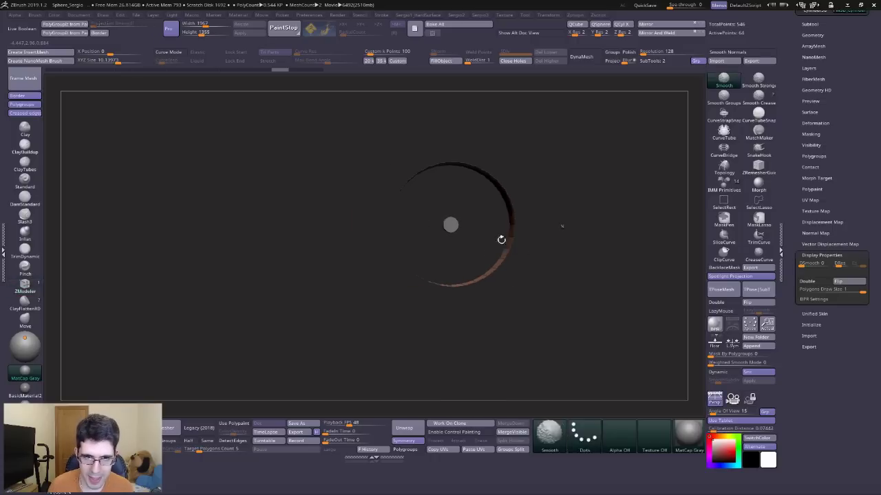
# Step: Hide the lower part of the ring, leaving a single curved wall arc
pyautogui.keyDown('ctrl'); pyautogui.keyDown('alt'); pyautogui.keyDown('shift'); pyautogui.moveTo(544, 216); pyautogui.dragTo(315, 288); pyautogui.keyUp('shift'); pyautogui.keyUp('alt'); pyautogui.keyUp('ctrl')
pyautogui.moveTo(428, 298)
pyautogui.mouseDown(button='right')
pyautogui.moveTo(455, 191)
pyautogui.moveTo(541, 214)
pyautogui.moveTo(553, 231)
pyautogui.moveTo(427, 258)
pyautogui.moveTo(439, 265)
pyautogui.mouseUp(button='right')
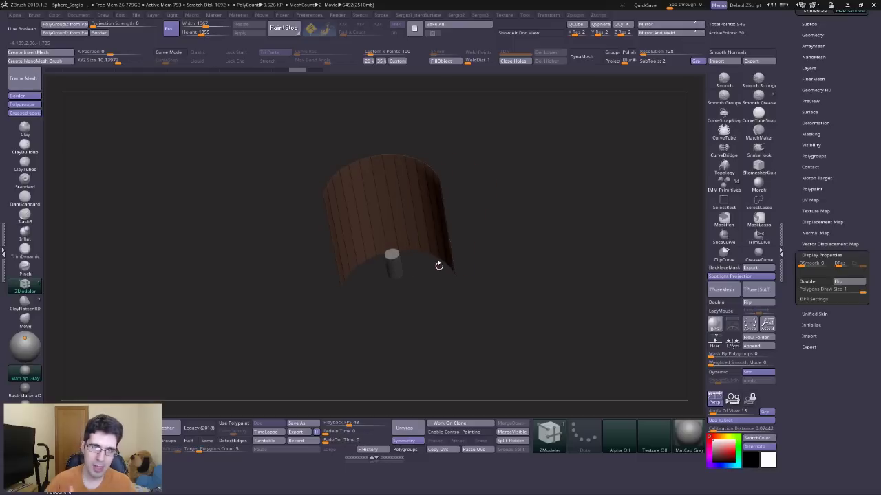
pyautogui.keyDown('shift'); pyautogui.moveTo(466, 257); pyautogui.dragTo(440, 254, button='right'); pyautogui.keyUp('shift')
# Step: Try stretching the wall wider with Transpose, undo it, and settle on a front view
pyautogui.press('w')
pyautogui.moveTo(428, 222); pyautogui.dragTo(509, 222)
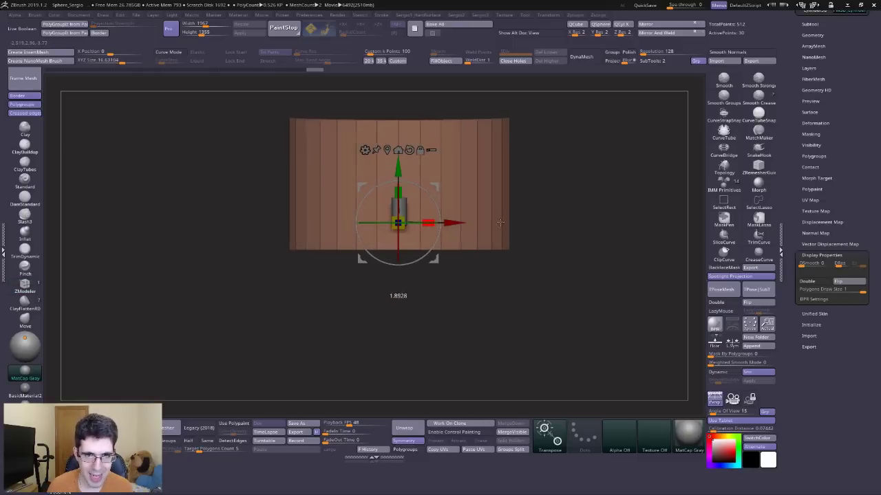
pyautogui.hotkey('ctrl', 'z')
pyautogui.moveTo(441, 220)
pyautogui.mouseDown(button='right')
pyautogui.moveTo(466, 200)
pyautogui.moveTo(468, 223)
pyautogui.mouseUp(button='right')
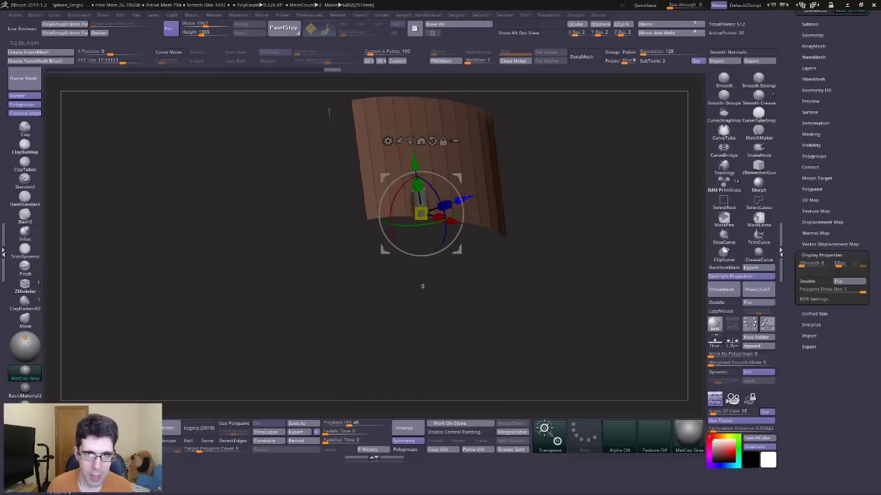
pyautogui.moveTo(468, 222)
pyautogui.keyDown('shift'); pyautogui.mouseDown(button='right')
pyautogui.moveTo(522, 198)
pyautogui.moveTo(468, 170)
pyautogui.moveTo(468, 290)
pyautogui.moveTo(449, 290)
pyautogui.mouseUp(button='right'); pyautogui.keyUp('shift')
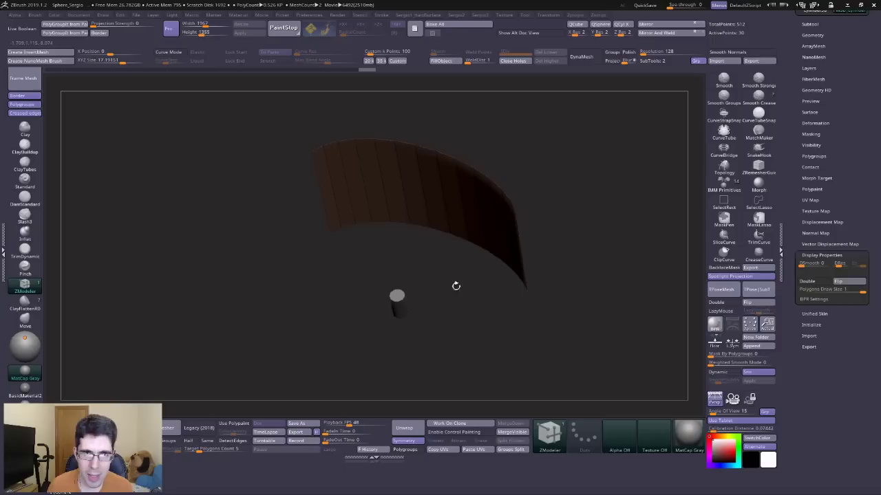
# Step: Extrude the curved panel's faces with ZModeler into a thick wall, then orbit to check it
pyautogui.moveTo(433, 187); pyautogui.dragTo(458, 167)
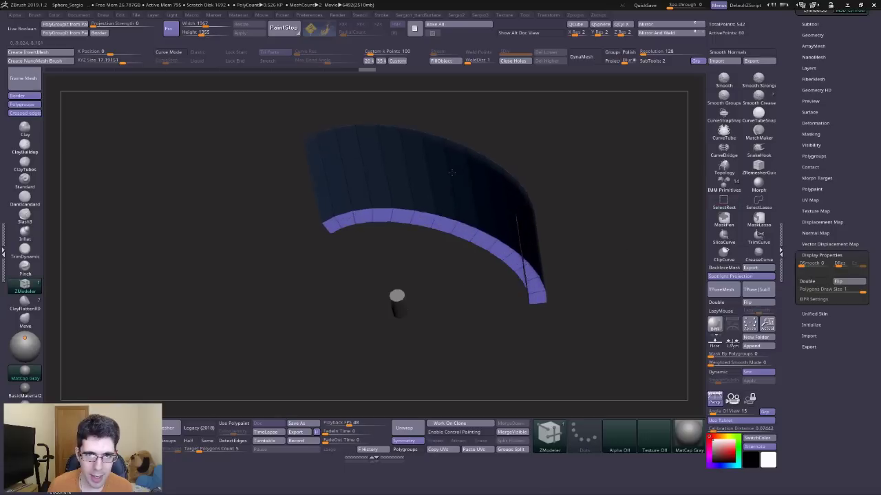
pyautogui.moveTo(457, 167)
pyautogui.mouseDown(button='right')
pyautogui.moveTo(423, 205)
pyautogui.moveTo(480, 231)
pyautogui.moveTo(566, 176)
pyautogui.mouseUp(button='right')
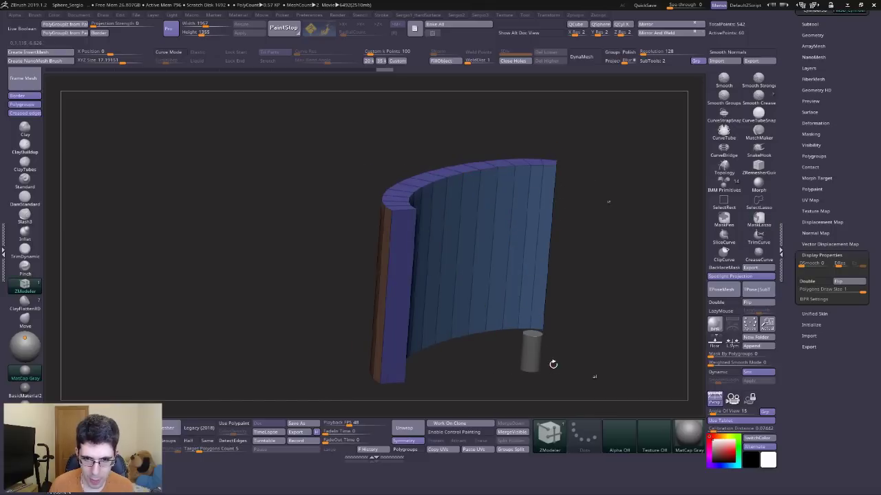
pyautogui.moveTo(559, 357)
pyautogui.keyDown('shift'); pyautogui.mouseDown(button='right')
pyautogui.moveTo(608, 200)
pyautogui.moveTo(431, 322)
pyautogui.mouseUp(button='right'); pyautogui.keyUp('shift')
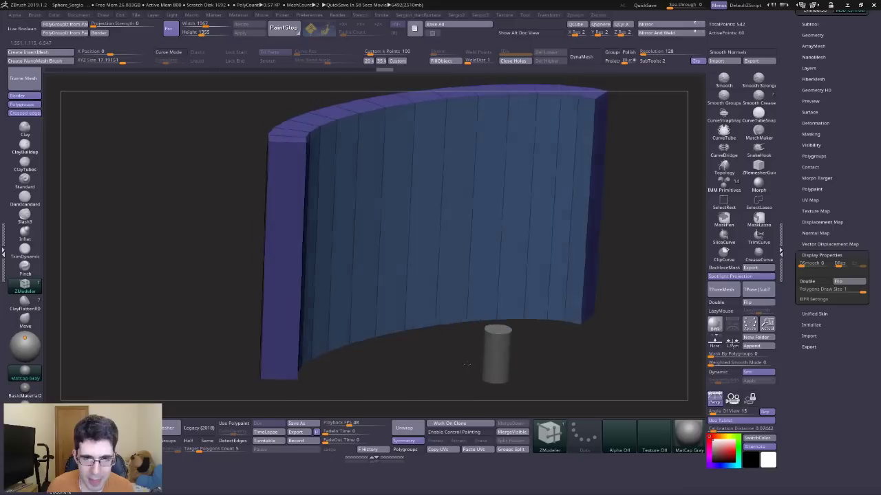
pyautogui.moveTo(431, 322); pyautogui.dragTo(759, 338, button='right')
# Step: Append a Cube3D subtool and scale it into a large flat slab
pyautogui.scroll(2, 814, 162)
pyautogui.click(819, 93)
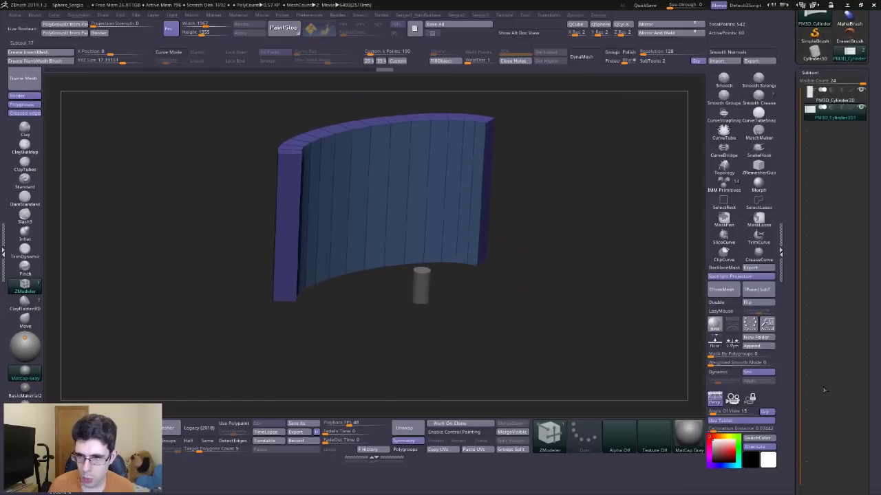
pyautogui.scroll(-5, 833, 358)
pyautogui.click(844, 392)
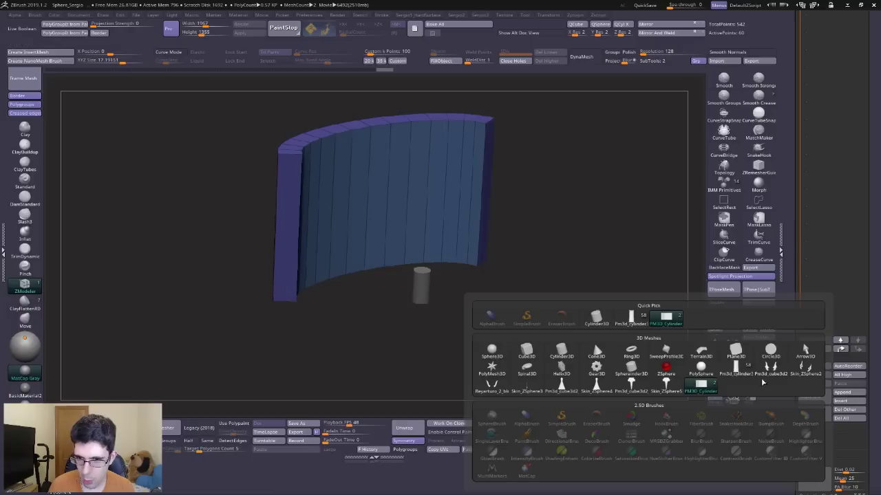
pyautogui.click(562, 347)
pyautogui.scroll(5, 791, 274)
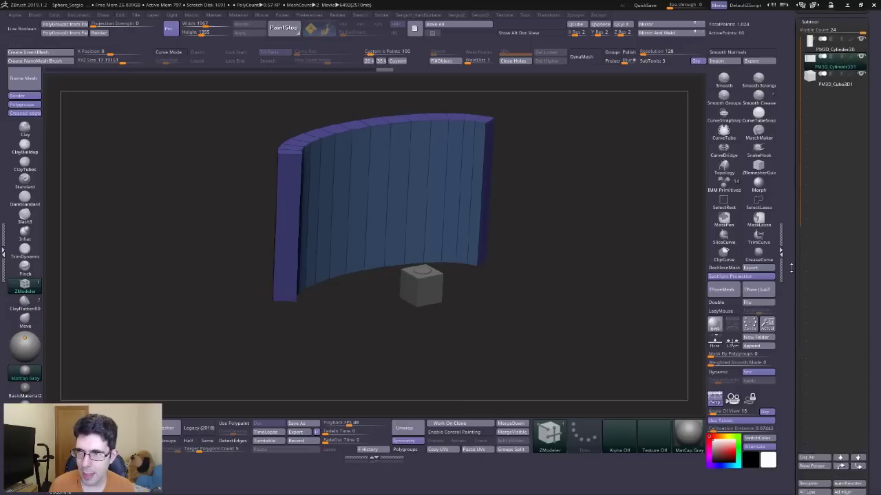
pyautogui.press('w')
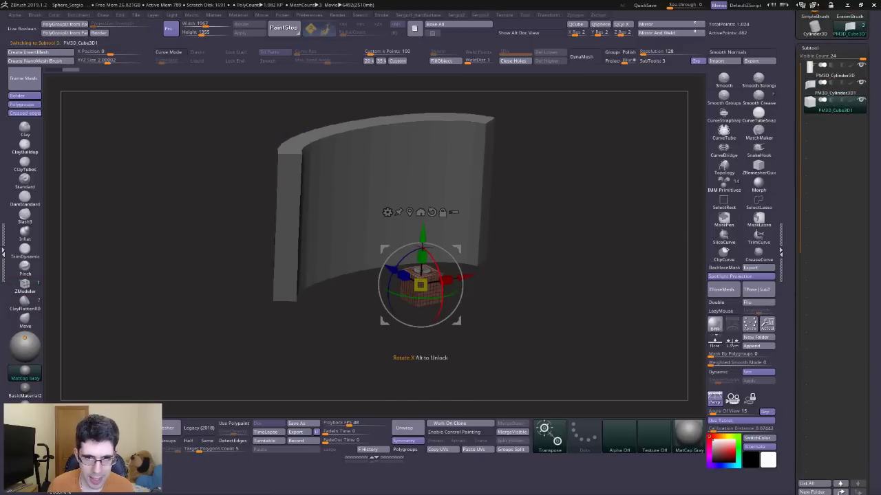
pyautogui.moveTo(420, 285); pyautogui.dragTo(597, 192)
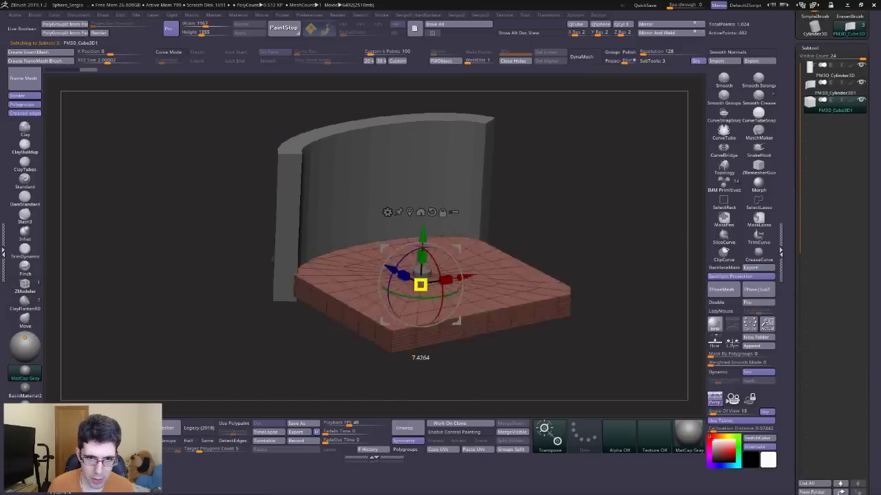
pyautogui.moveTo(432, 234)
pyautogui.mouseDown(button='right')
pyautogui.moveTo(451, 275)
pyautogui.moveTo(430, 267)
pyautogui.moveTo(447, 296)
pyautogui.mouseUp(button='right')
# Step: Select the curved wall subtool and merge the slab down into it
pyautogui.press('q')
pyautogui.press('w')
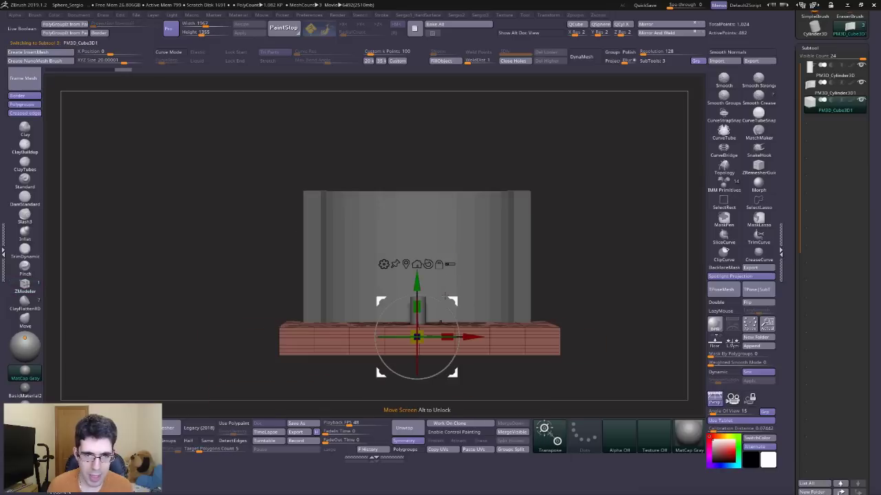
pyautogui.keyDown('alt'); pyautogui.moveTo(688, 172); pyautogui.dragTo(791, 177, button='right'); pyautogui.keyUp('alt')
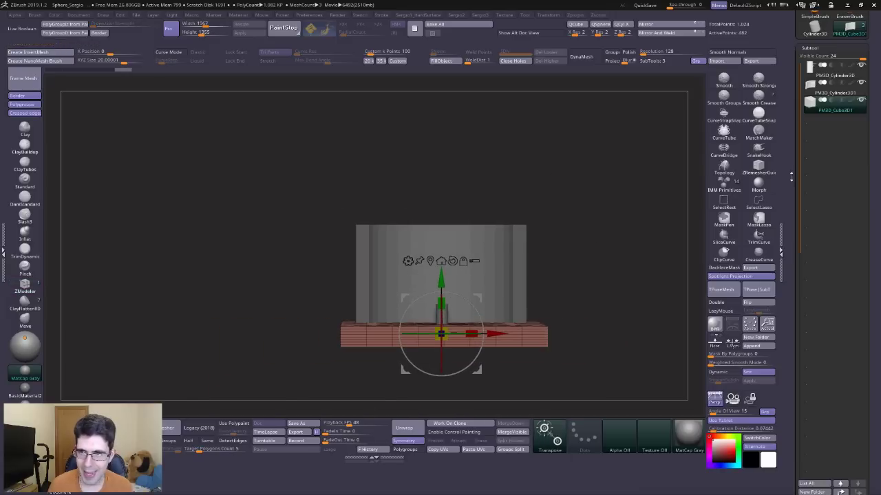
pyautogui.click(813, 93)
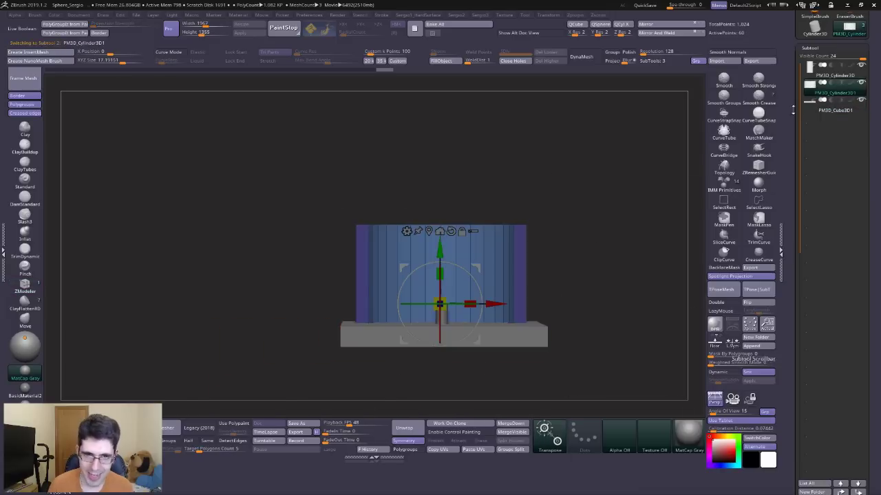
pyautogui.click(511, 424)
# Step: Scale the merged model to about 30.7 and lower it into view
pyautogui.moveTo(441, 304)
pyautogui.mouseDown()
pyautogui.moveTo(458, 282)
pyautogui.moveTo(449, 230)
pyautogui.mouseUp()
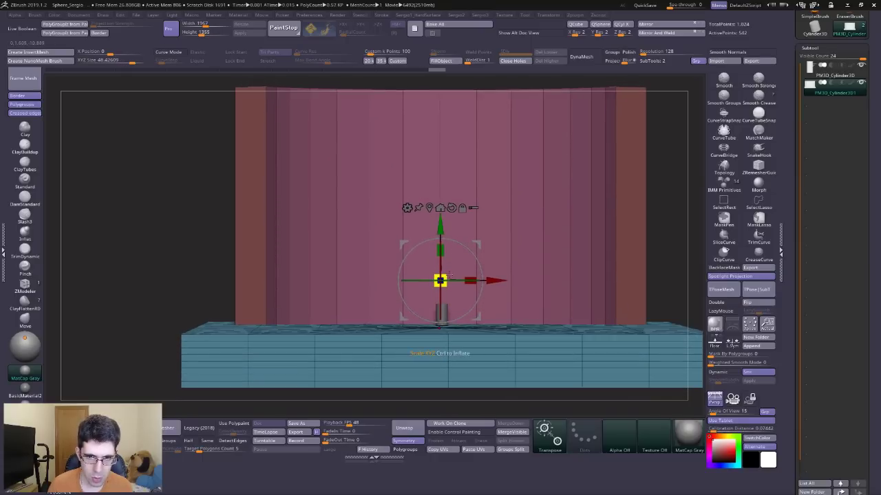
pyautogui.moveTo(440, 255)
pyautogui.mouseDown()
pyautogui.moveTo(446, 229)
pyautogui.moveTo(444, 248)
pyautogui.mouseUp()
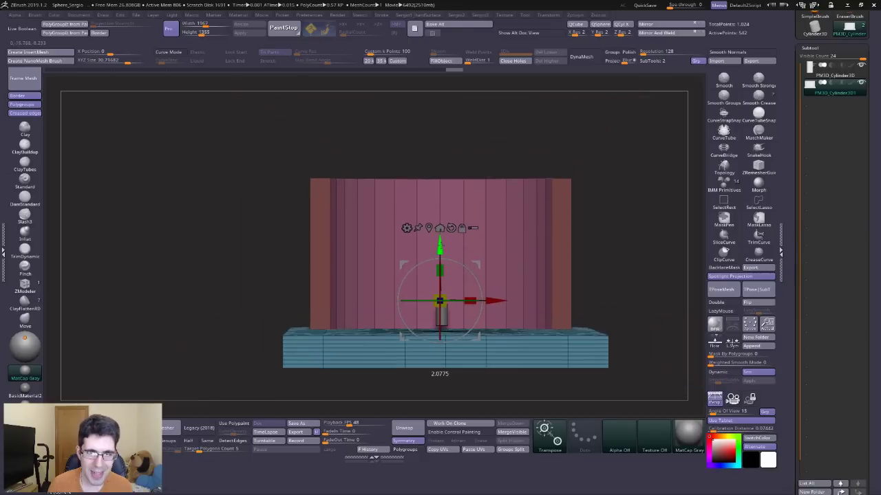
pyautogui.moveTo(440, 291); pyautogui.dragTo(470, 278)
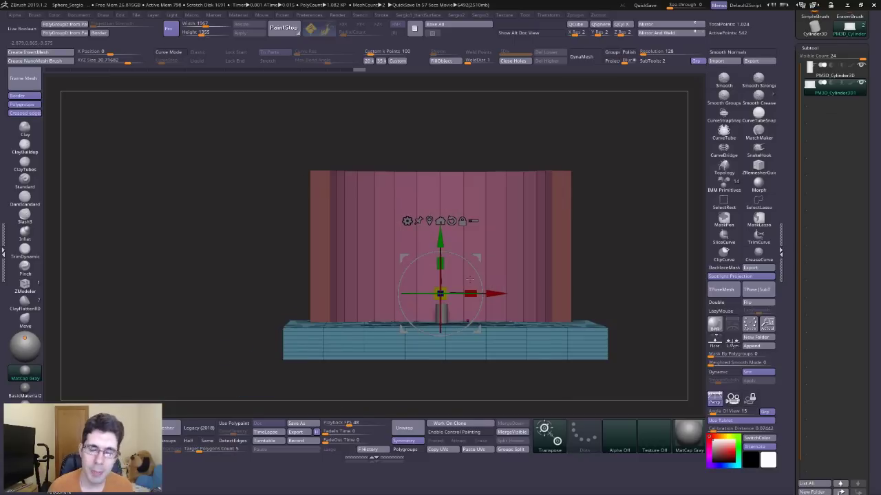
pyautogui.keyDown('alt'); pyautogui.moveTo(470, 278); pyautogui.dragTo(479, 300); pyautogui.keyUp('alt')
# Step: Show the wall and base as separate polygroup colours and tilt to see the base
pyautogui.moveTo(415, 268); pyautogui.dragTo(414, 267)
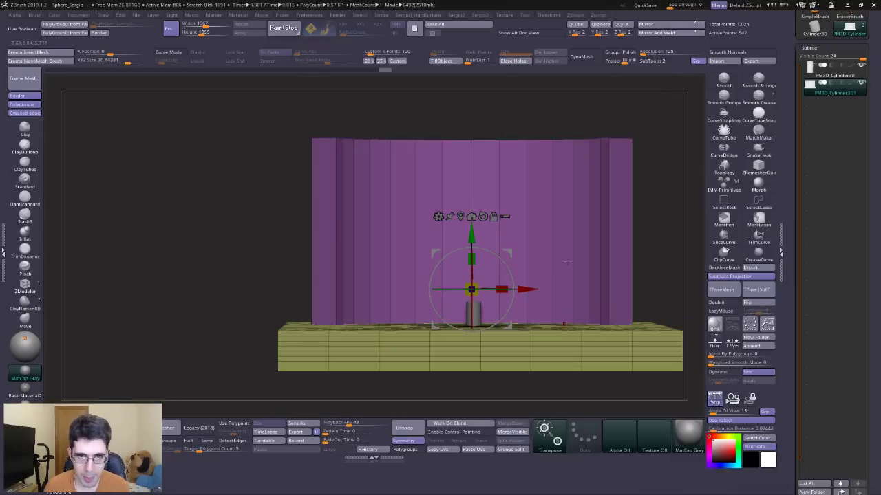
pyautogui.click(622, 201)
pyautogui.click(473, 311)
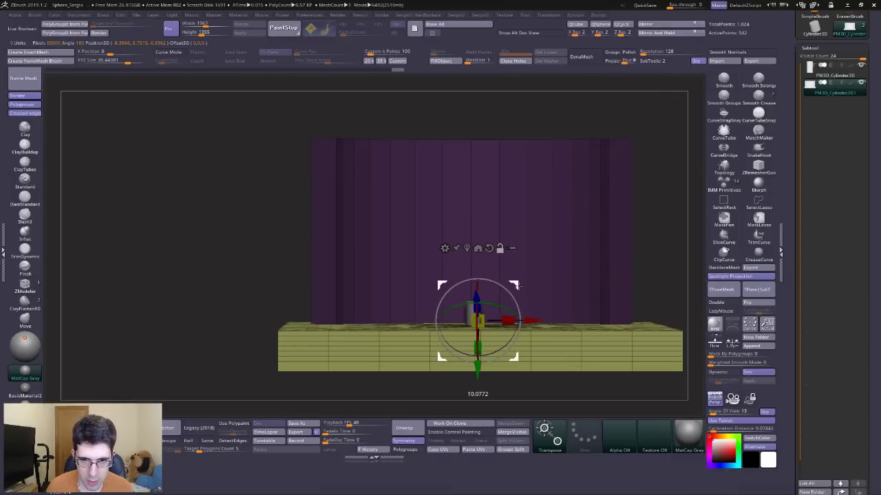
pyautogui.moveTo(561, 324)
pyautogui.mouseDown()
pyautogui.moveTo(561, 302)
pyautogui.moveTo(419, 257)
pyautogui.mouseUp()
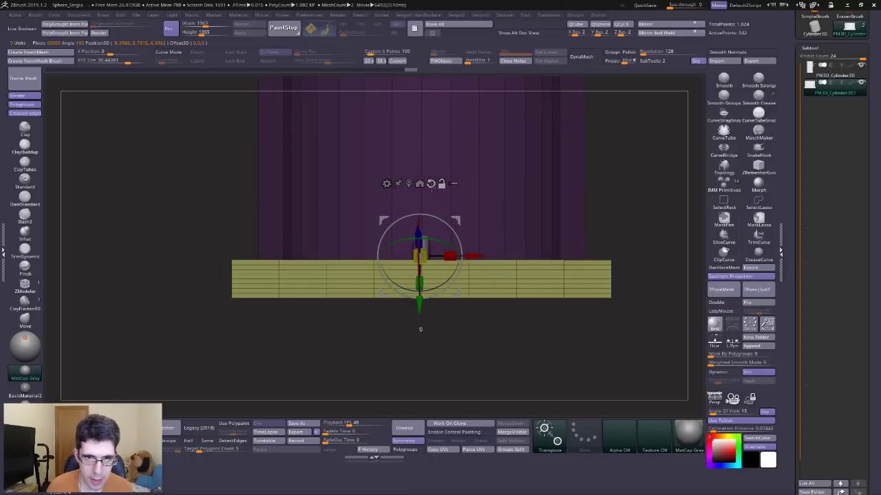
# Step: Isolate the wall polygroup and scale it down to about two-thirds of its height
pyautogui.keyDown('alt'); pyautogui.click(567, 205); pyautogui.keyUp('alt')
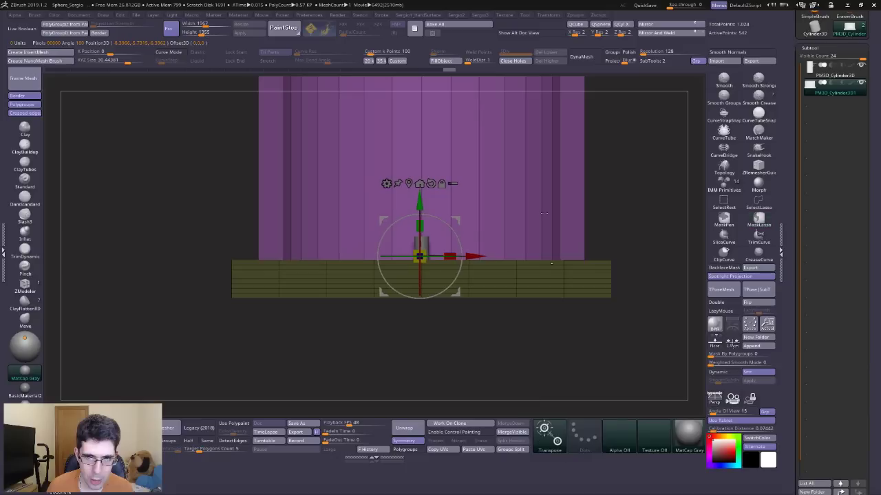
pyautogui.moveTo(419, 226); pyautogui.dragTo(438, 280)
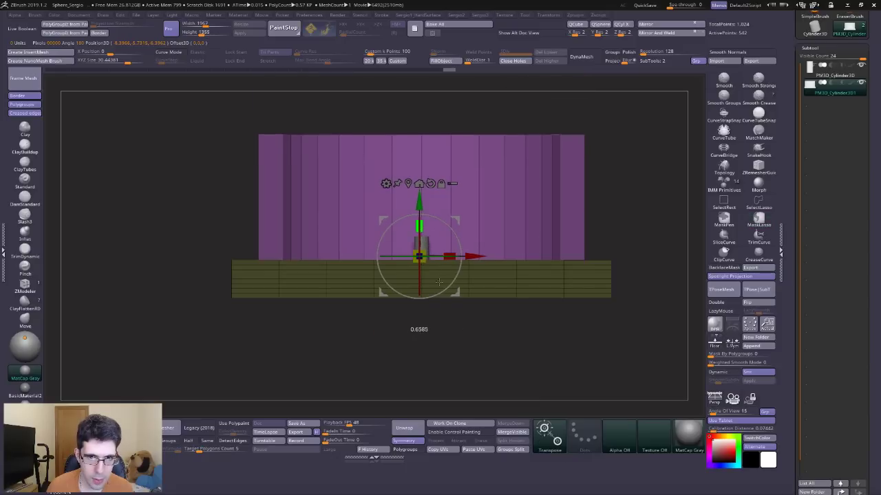
pyautogui.press('q')
pyautogui.press('f')
pyautogui.moveTo(492, 236)
pyautogui.mouseDown(button='right')
pyautogui.moveTo(523, 274)
pyautogui.moveTo(403, 279)
pyautogui.mouseUp(button='right')
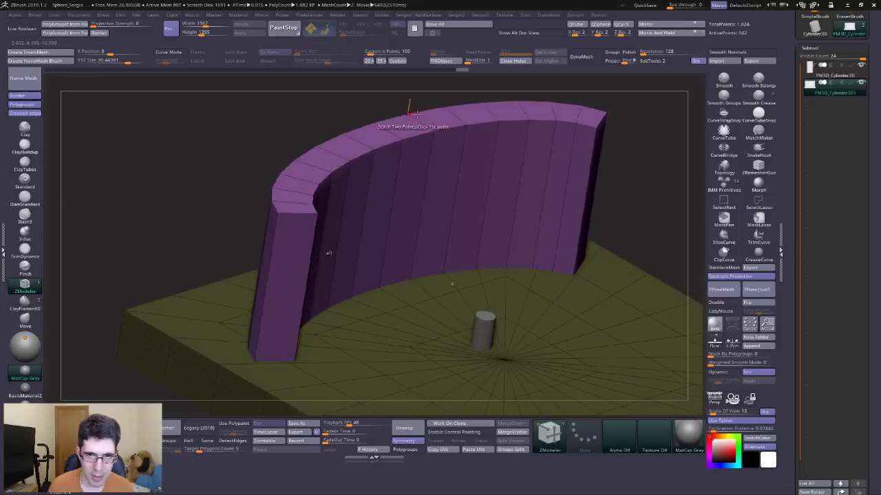
# Step: Orbit to the wall and turn off polygroup colours and wireframe
pyautogui.moveTo(529, 206)
pyautogui.keyDown('shift'); pyautogui.mouseDown(button='right')
pyautogui.moveTo(509, 323)
pyautogui.moveTo(481, 239)
pyautogui.moveTo(497, 226)
pyautogui.mouseUp(button='right'); pyautogui.keyUp('shift')
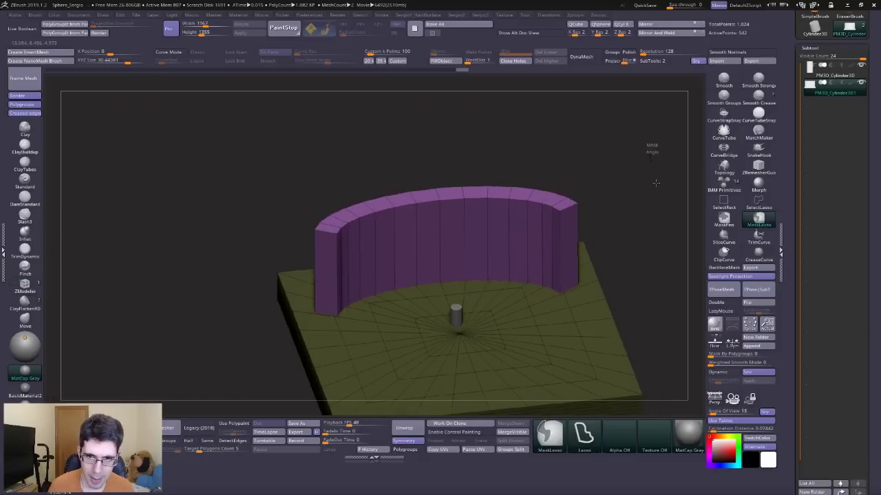
pyautogui.moveTo(497, 218)
pyautogui.mouseDown(button='right')
pyautogui.moveTo(482, 234)
pyautogui.moveTo(463, 234)
pyautogui.mouseUp(button='right')
pyautogui.hotkey('shift', 'f')
pyautogui.moveTo(538, 208); pyautogui.dragTo(599, 183, button='right')
# Step: Crease the mesh borders using the custom retopology palette
pyautogui.press('b')
pyautogui.press('z')
pyautogui.press('m')
pyautogui.moveTo(462, 275); pyautogui.dragTo(453, 247, button='right')
pyautogui.press('r')
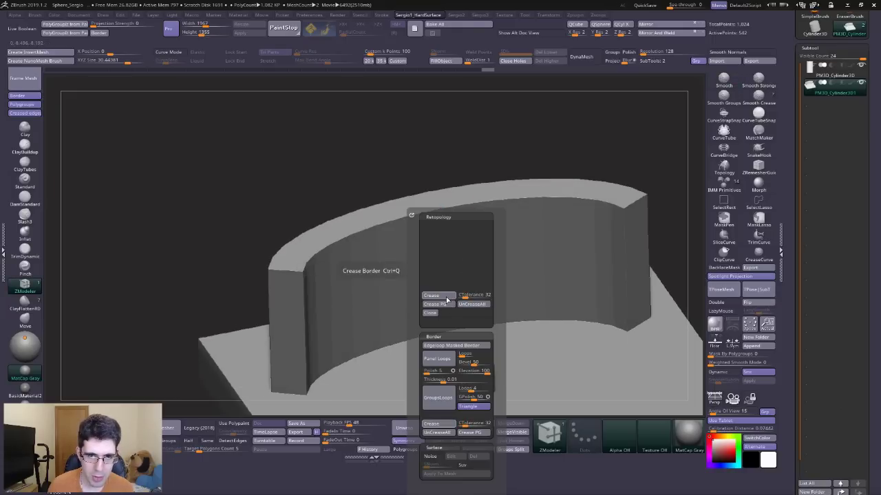
pyautogui.click(447, 300)
# Step: Subdivide the mesh repeatedly to about 567,782 points while keeping crisp edges
pyautogui.moveTo(217, 296); pyautogui.dragTo(335, 207)
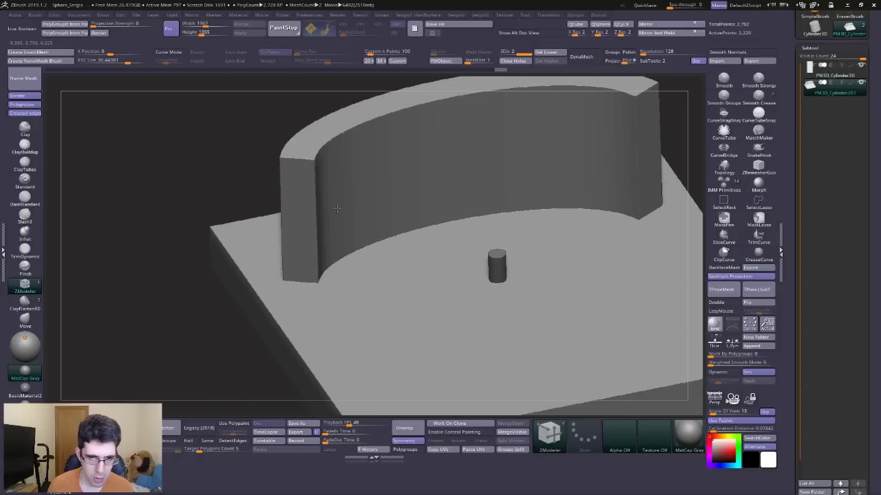
pyautogui.press('b')
pyautogui.press('z')
pyautogui.press('m')
pyautogui.moveTo(362, 217); pyautogui.dragTo(396, 297, button='right')
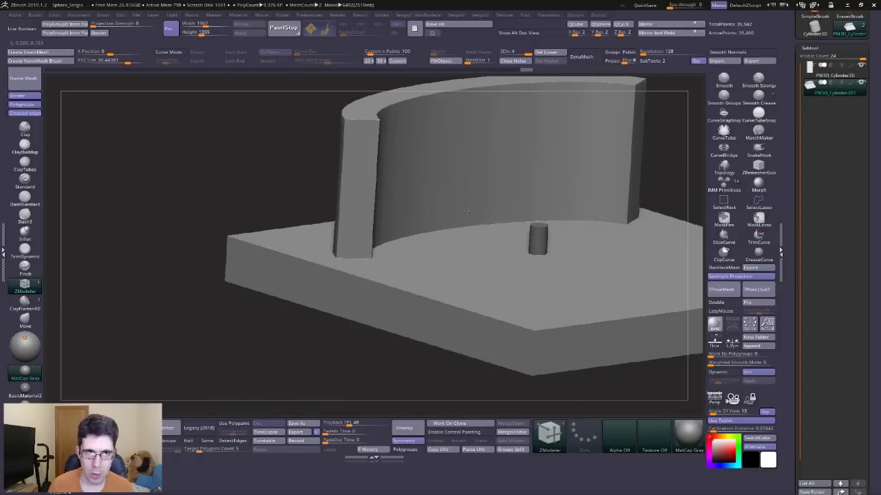
pyautogui.moveTo(364, 240); pyautogui.dragTo(282, 239, button='right')
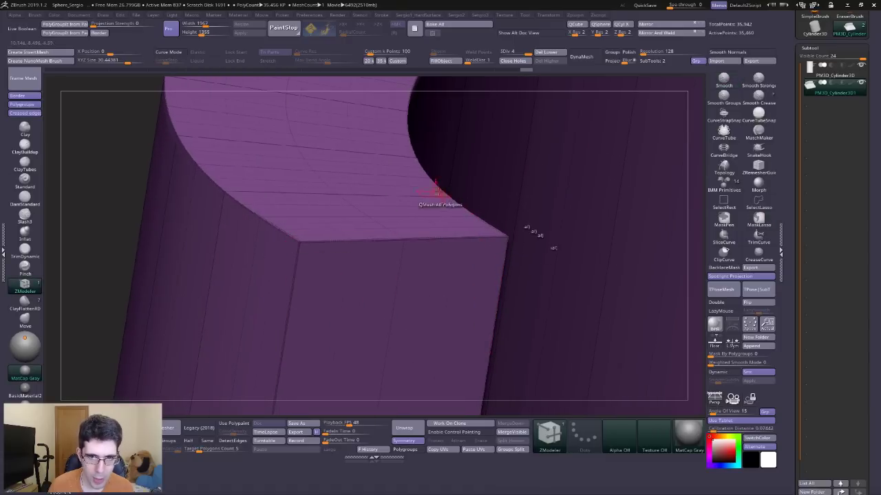
pyautogui.moveTo(521, 256)
pyautogui.keyDown('ctrl'); pyautogui.mouseDown(button='right')
pyautogui.moveTo(336, 213)
pyautogui.moveTo(351, 267)
pyautogui.moveTo(362, 240)
pyautogui.moveTo(461, 284)
pyautogui.mouseUp(button='right'); pyautogui.keyUp('ctrl')
# Step: Hide polygroup colours, face the wall, and bring up the Deformation options
pyautogui.hotkey('shift', 'f')
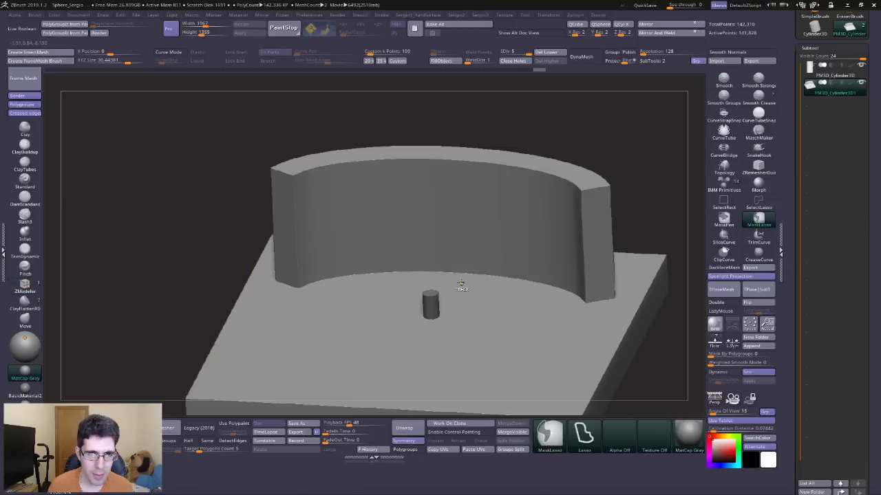
pyautogui.moveTo(476, 283)
pyautogui.mouseDown(button='right')
pyautogui.moveTo(440, 227)
pyautogui.moveTo(471, 165)
pyautogui.mouseUp(button='right')
pyautogui.press('space')
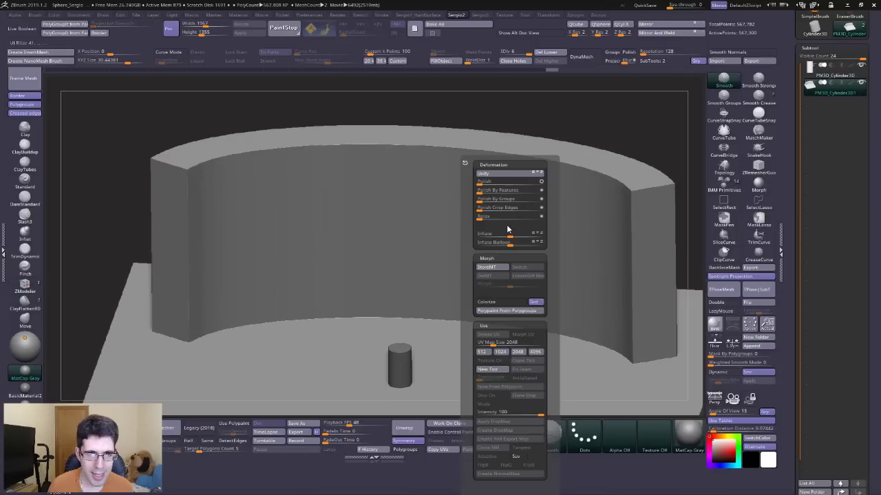
# Step: Polish the wall's edges and subdivide it twice to SDiv 8, about 9 million polygons
pyautogui.click(484, 181)
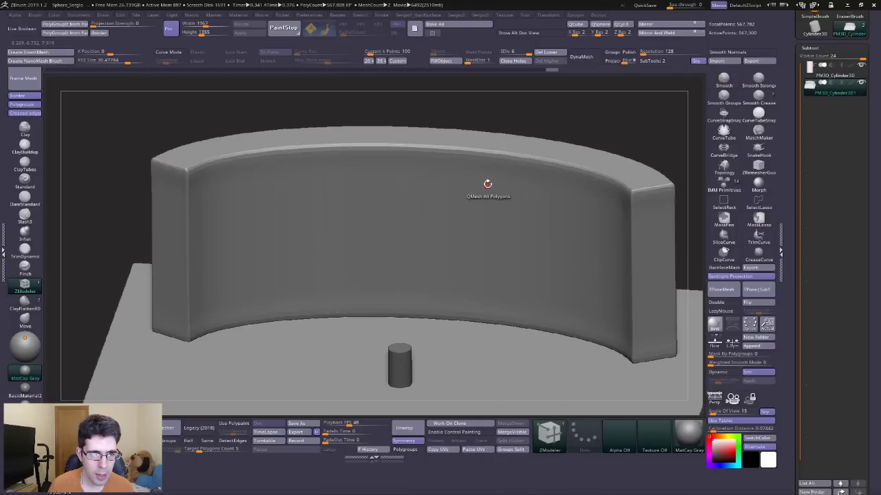
pyautogui.hotkey('ctrl', 'd')
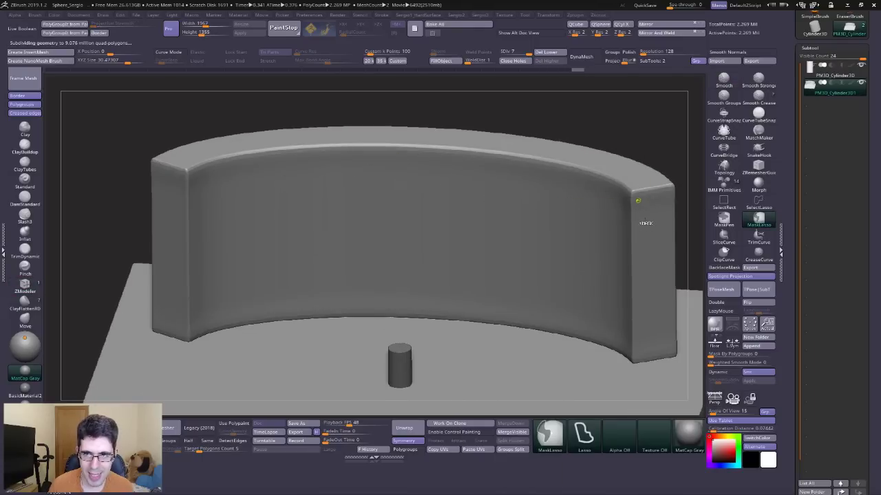
pyautogui.press('b')
pyautogui.press('z')
pyautogui.press('m')
# Step: Turn the wall to a straight front view and place the Transpose handle on it
pyautogui.moveTo(643, 222); pyautogui.dragTo(614, 222, button='right')
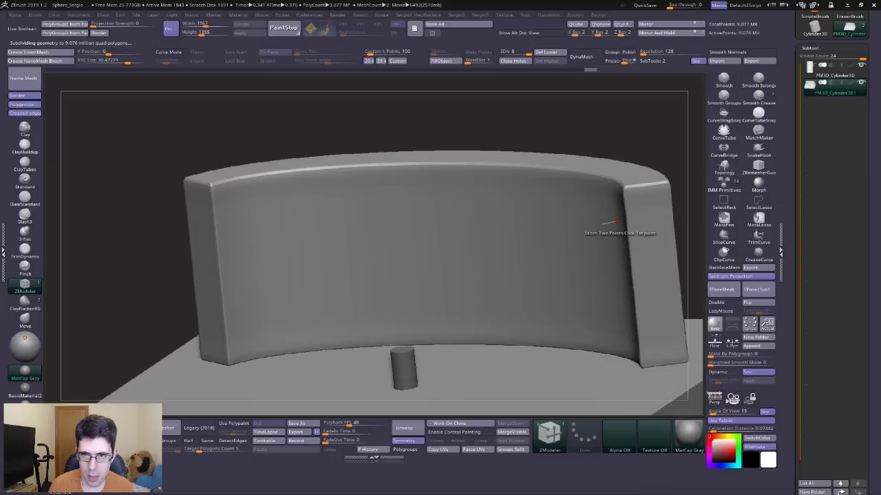
pyautogui.moveTo(551, 224)
pyautogui.keyDown('shift'); pyautogui.mouseDown(button='right')
pyautogui.moveTo(497, 226)
pyautogui.moveTo(507, 276)
pyautogui.mouseUp(button='right'); pyautogui.keyUp('shift')
pyautogui.press('w')
pyautogui.click(338, 308)
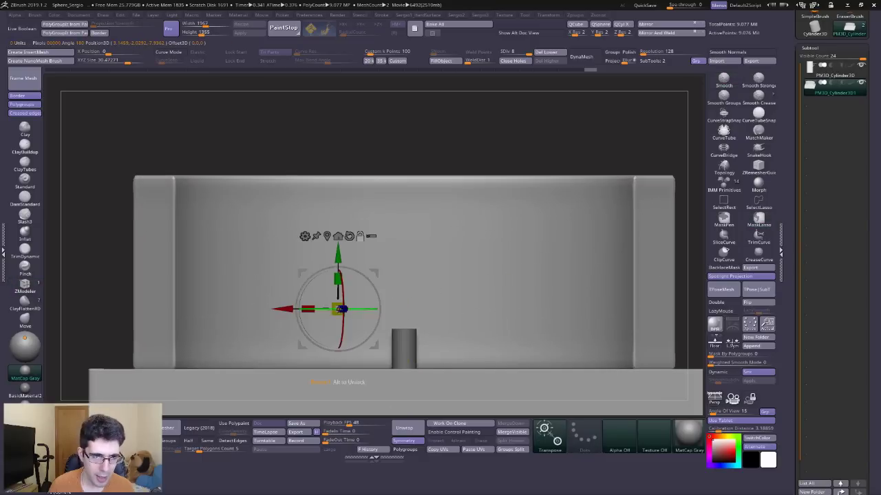
# Step: Scale the wall up to about 1.0259, try a slight vertical stretch, then reframe the model
pyautogui.moveTo(342, 260); pyautogui.dragTo(341, 271)
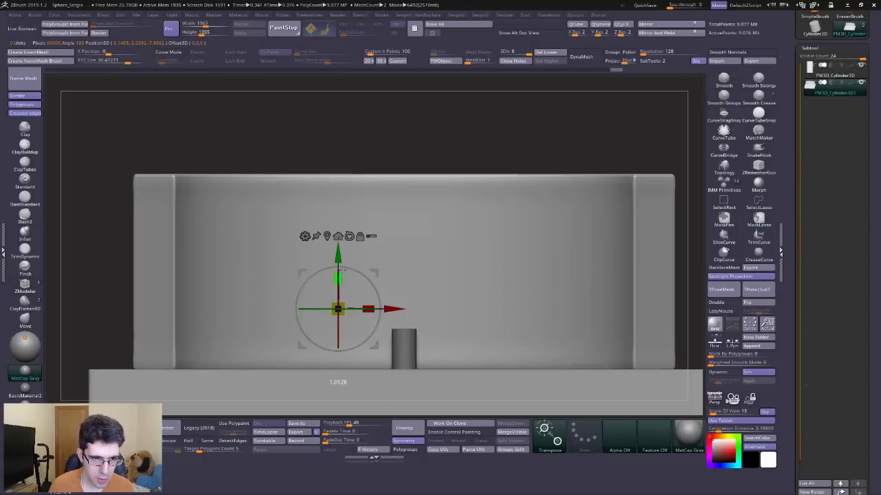
pyautogui.click(451, 273)
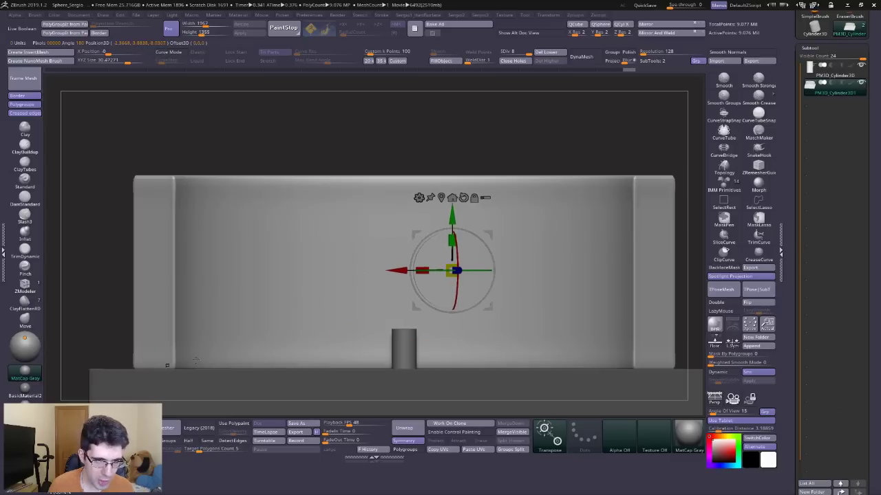
pyautogui.moveTo(452, 241)
pyautogui.mouseDown()
pyautogui.moveTo(468, 214)
pyautogui.moveTo(457, 255)
pyautogui.mouseUp()
pyautogui.press('q')
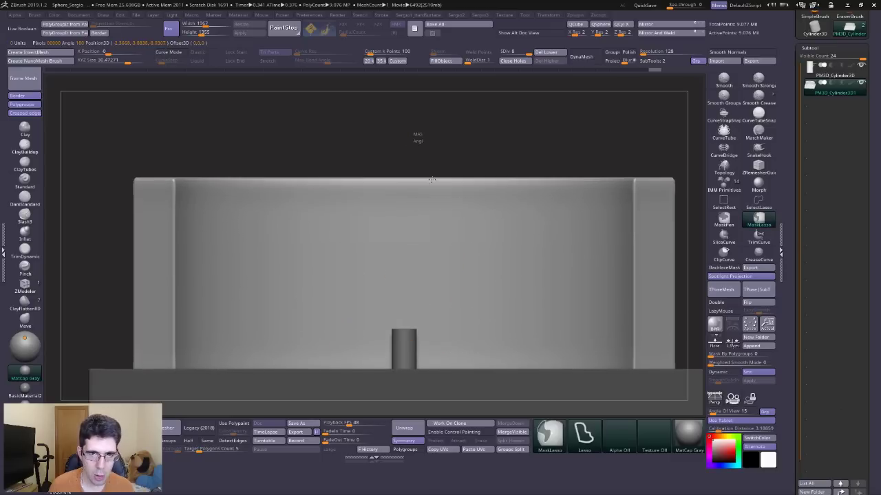
pyautogui.press('f')
pyautogui.press('b')
pyautogui.press('z')
pyautogui.press('m')
pyautogui.moveTo(440, 263); pyautogui.dragTo(444, 302, button='right')
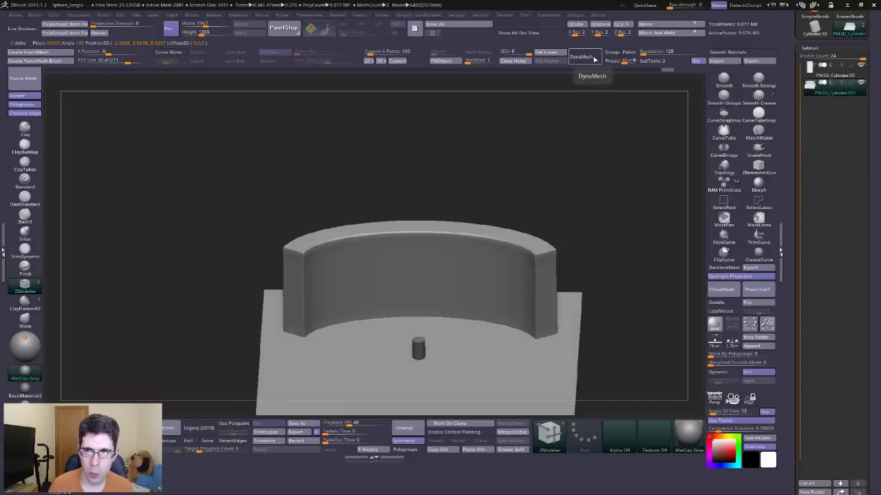
# Step: DynaMesh the subdivided wall with its subdivision levels frozen and inspect the remeshed result
pyautogui.click(594, 59)
pyautogui.click(567, 77)
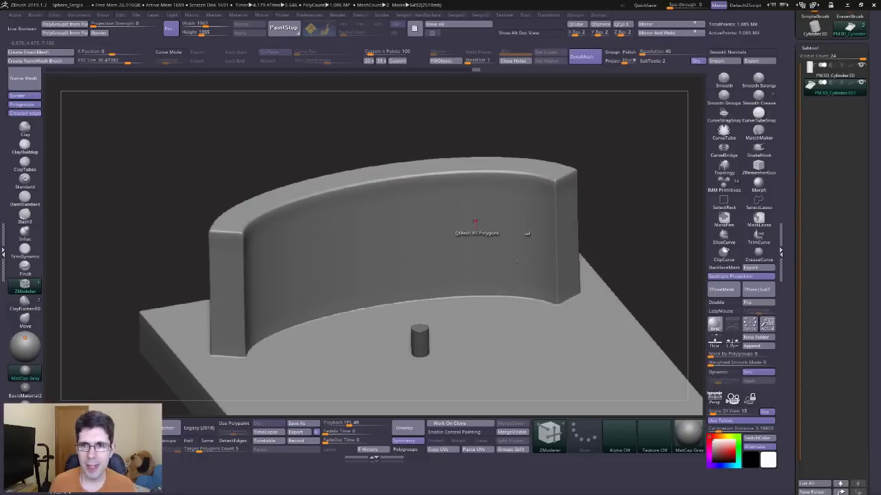
pyautogui.moveTo(475, 221); pyautogui.dragTo(549, 135, button='right')
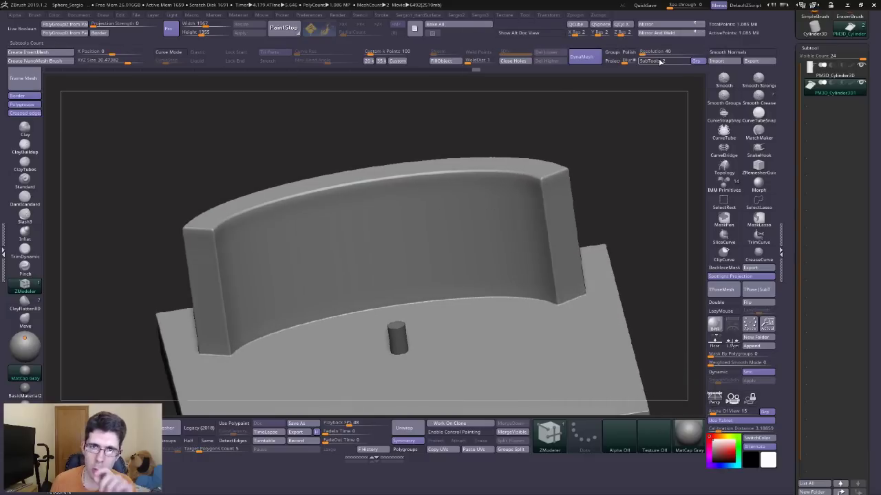
pyautogui.moveTo(550, 194)
pyautogui.mouseDown(button='right')
pyautogui.moveTo(551, 250)
pyautogui.moveTo(504, 274)
pyautogui.moveTo(445, 166)
pyautogui.mouseUp(button='right')
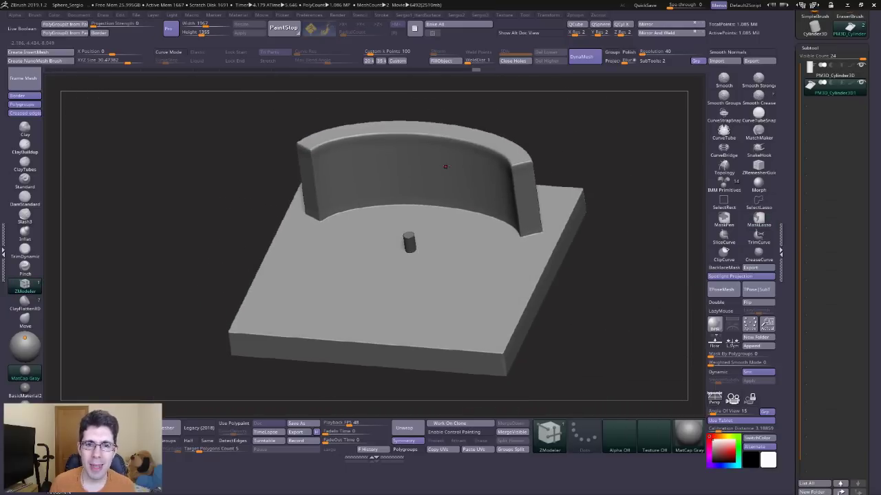
pyautogui.moveTo(375, 155); pyautogui.dragTo(417, 246, button='right')
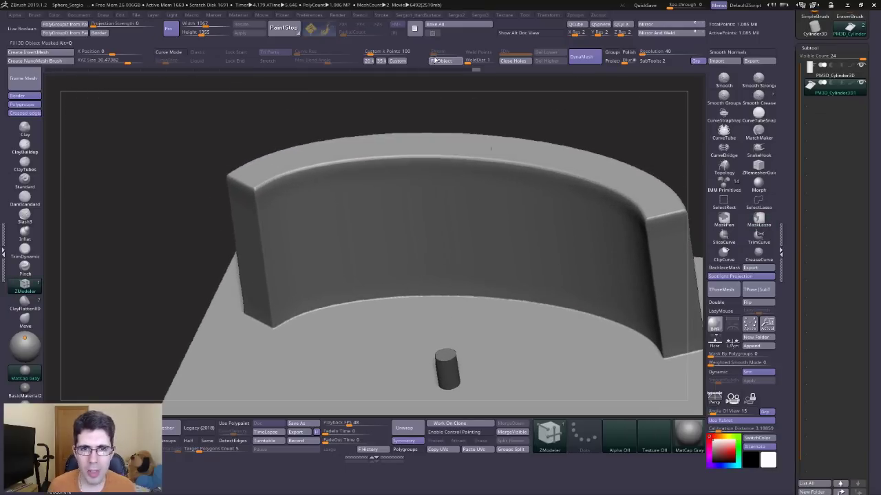
pyautogui.click(369, 61)
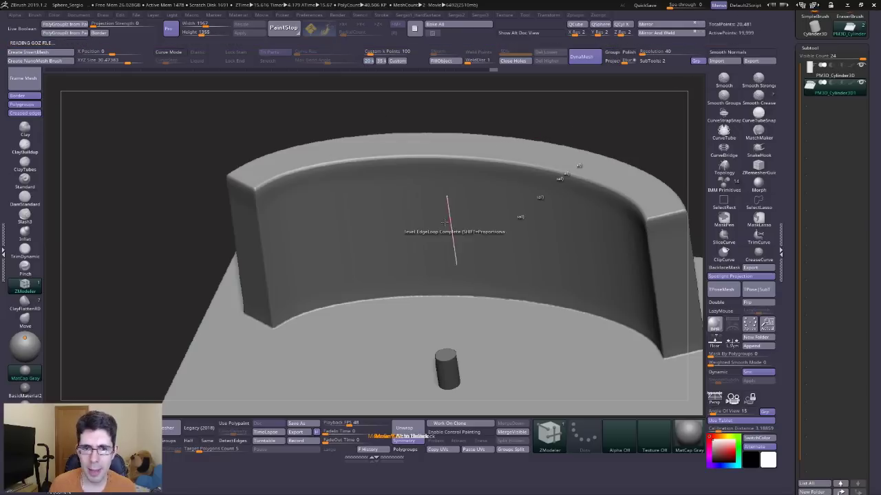
# Step: Check the decimated wall's roughly 16,000-point triangulated topology with Polyframe, then reframe the model
pyautogui.hotkey('shift', 'f')
pyautogui.moveTo(456, 218)
pyautogui.keyDown('ctrl'); pyautogui.mouseDown(button='right')
pyautogui.moveTo(385, 264)
pyautogui.moveTo(389, 173)
pyautogui.mouseUp(button='right'); pyautogui.keyUp('ctrl')
pyautogui.hotkey('shift', 'f')
pyautogui.press('b')
pyautogui.press('z')
pyautogui.press('m')
pyautogui.moveTo(442, 173)
pyautogui.mouseDown(button='right')
pyautogui.moveTo(444, 289)
pyautogui.moveTo(496, 240)
pyautogui.mouseUp(button='right')
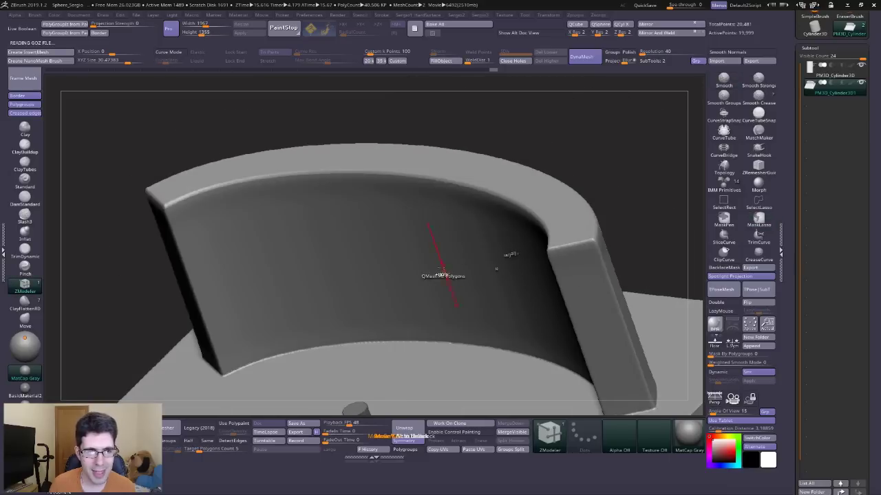
pyautogui.press('f')
pyautogui.moveTo(432, 283)
pyautogui.keyDown('shift'); pyautogui.mouseDown(button='right')
pyautogui.moveTo(443, 253)
pyautogui.moveTo(464, 265)
pyautogui.moveTo(450, 194)
pyautogui.mouseUp(button='right'); pyautogui.keyUp('shift')
pyautogui.press('F1')
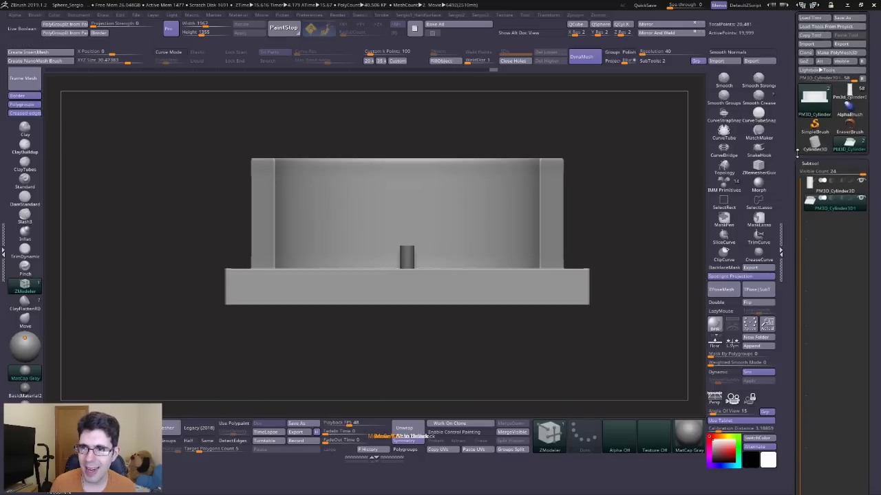
# Step: Export the wall as the OBJ PM3D_Cylinder3D1 into the Escritorio (desktop) folder
pyautogui.scroll(-2, 860, 41)
pyautogui.scroll(-10, 833, 206)
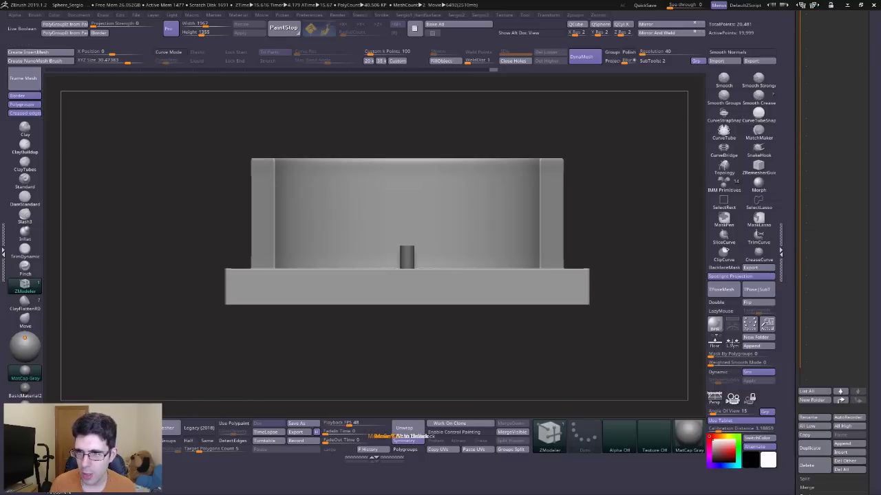
pyautogui.moveTo(818, 188); pyautogui.dragTo(824, 351)
pyautogui.scroll(-5, 825, 348)
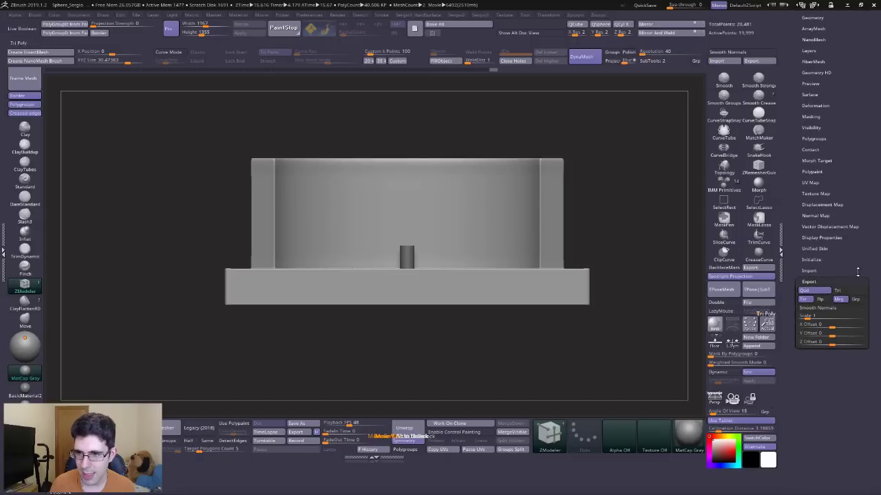
pyautogui.scroll(5, 836, 60)
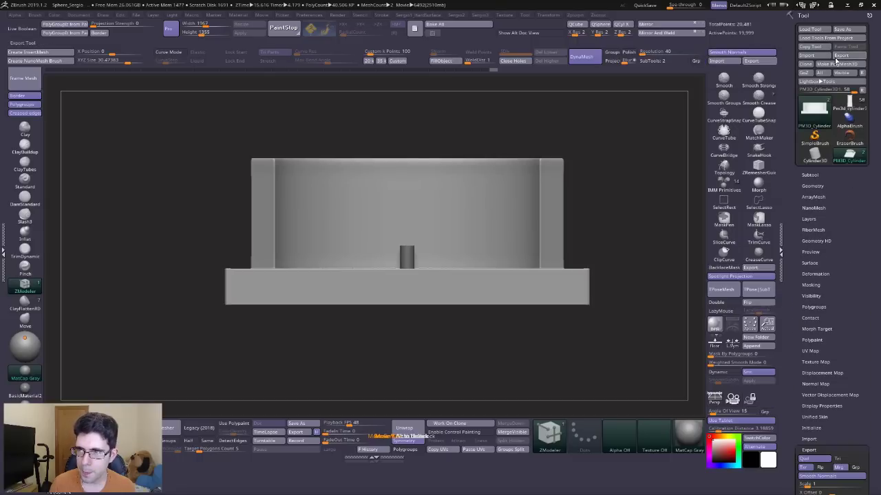
pyautogui.click(846, 57)
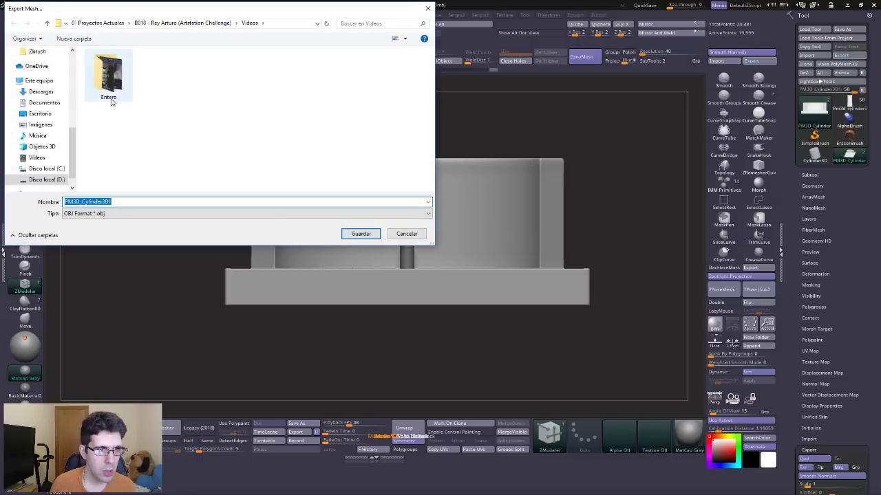
pyautogui.scroll(3, 43, 104)
pyautogui.scroll(3, 43, 89)
pyautogui.scroll(3, 43, 77)
pyautogui.click(42, 73)
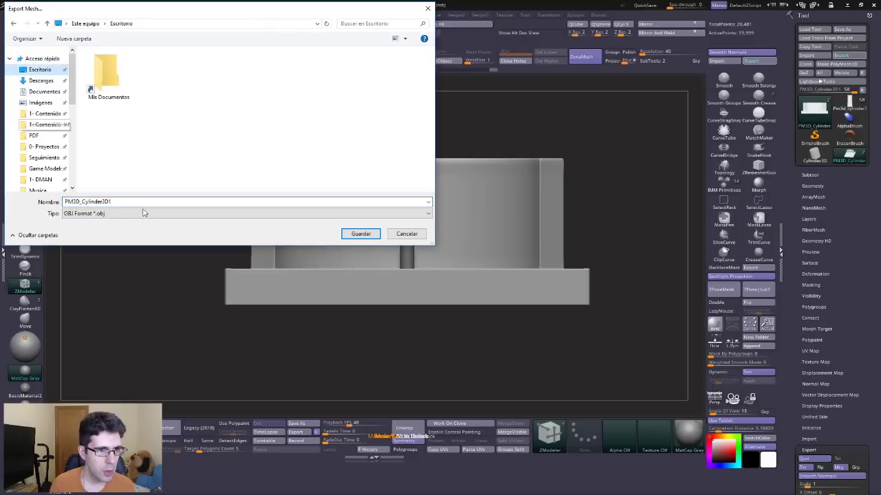
pyautogui.press('Return')
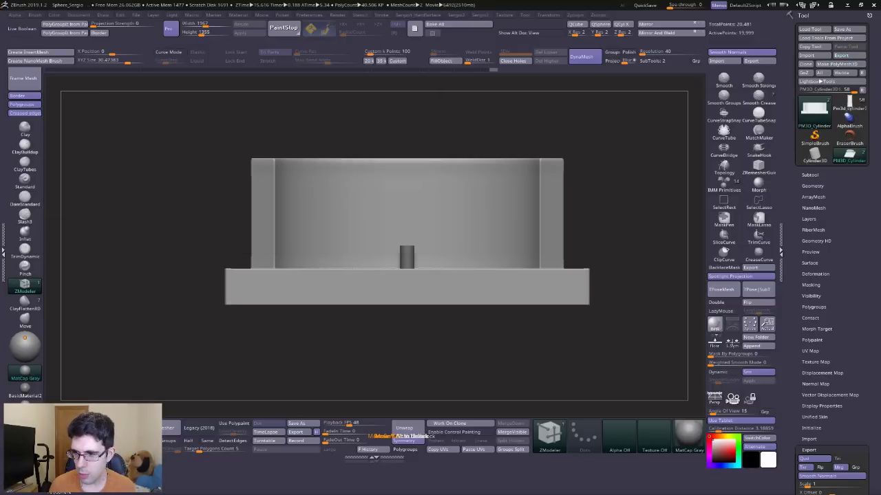
pyautogui.hotkey('alt', 'Tab')
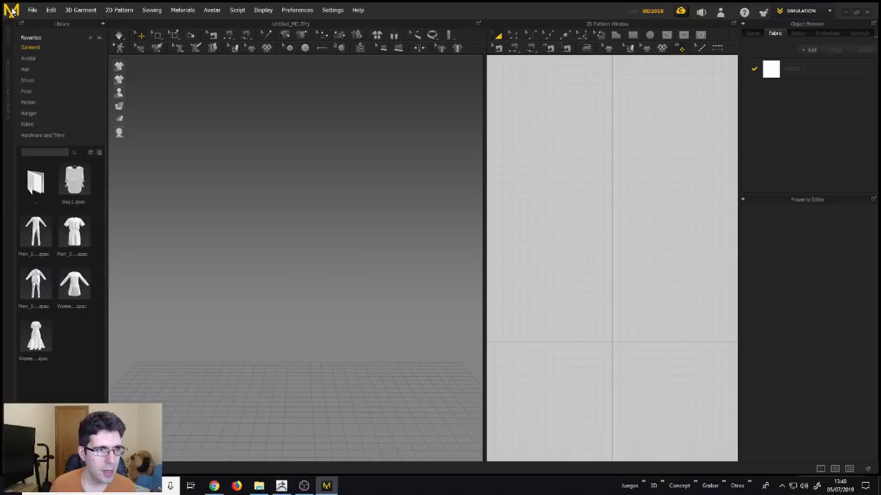
# Step: Import PM3D_Cylinder3D1.obj as an avatar with the default options and look it over
pyautogui.click(31, 10)
pyautogui.moveTo(55, 117)
pyautogui.click(135, 117)
pyautogui.doubleClick(180, 83)
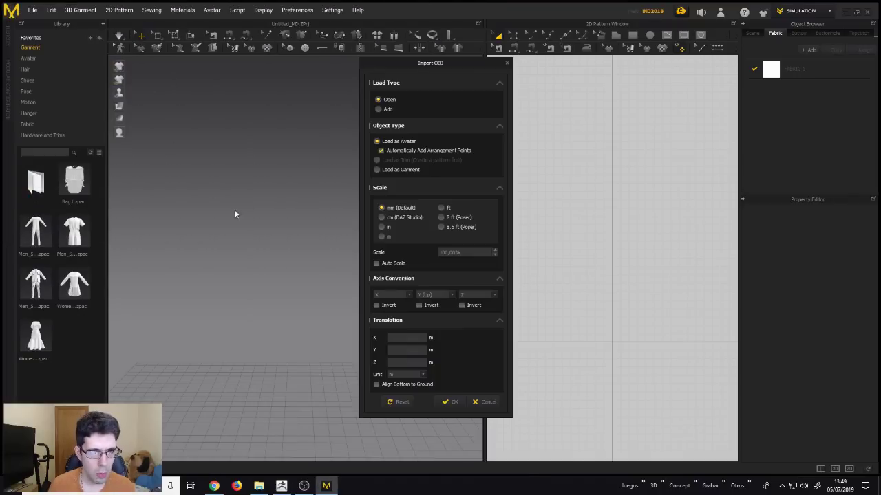
pyautogui.click(457, 401)
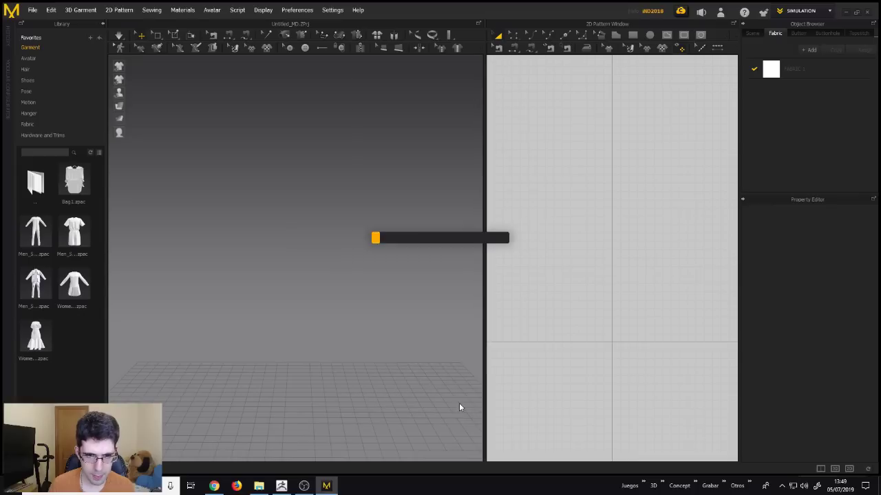
pyautogui.click(441, 259)
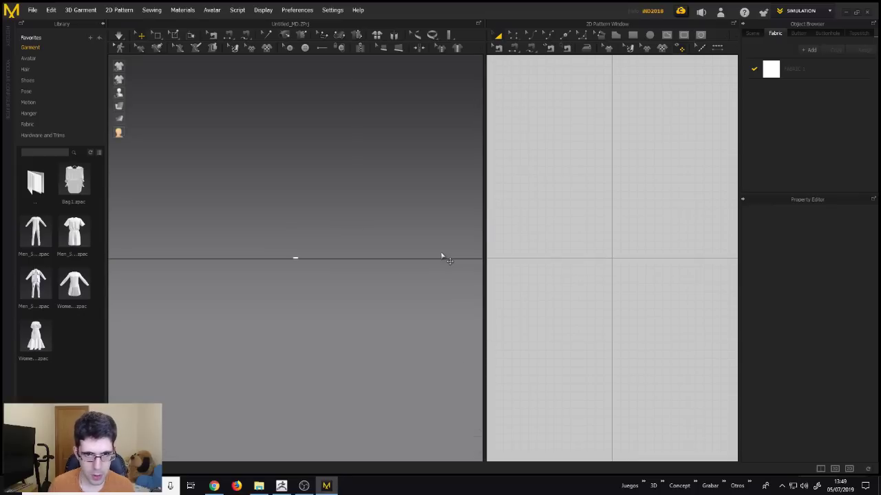
pyautogui.scroll(5, 317, 268)
pyautogui.scroll(-5, 324, 227)
pyautogui.moveTo(315, 183); pyautogui.dragTo(318, 302, button='right')
# Step: Re-import PM3D_Cylinder3D1 with an edited Scale percentage and inspect the loaded avatar
pyautogui.click(32, 10)
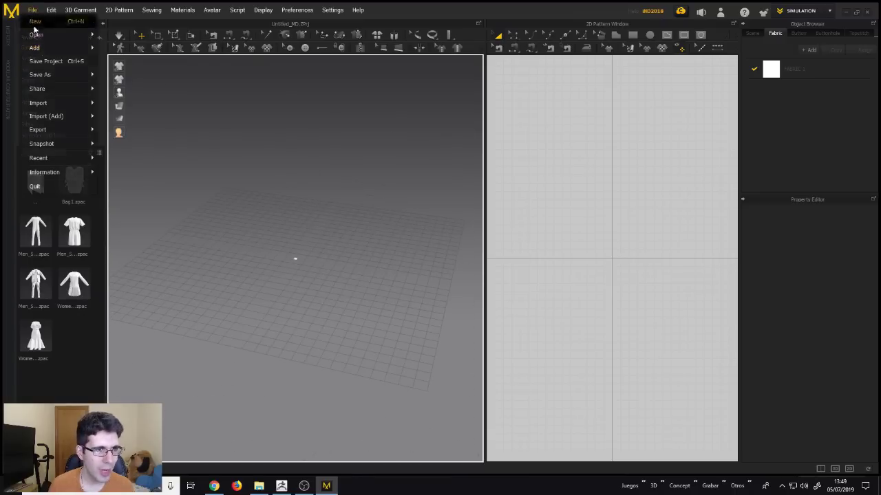
pyautogui.click(135, 128)
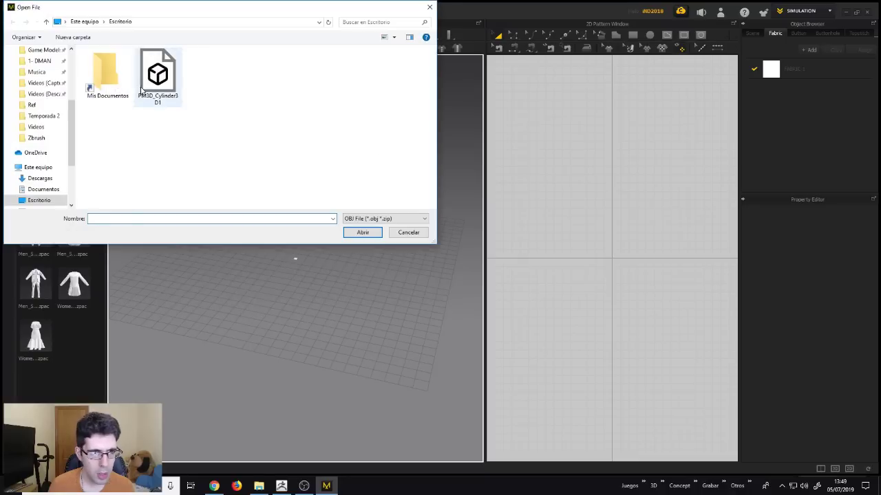
pyautogui.doubleClick(158, 76)
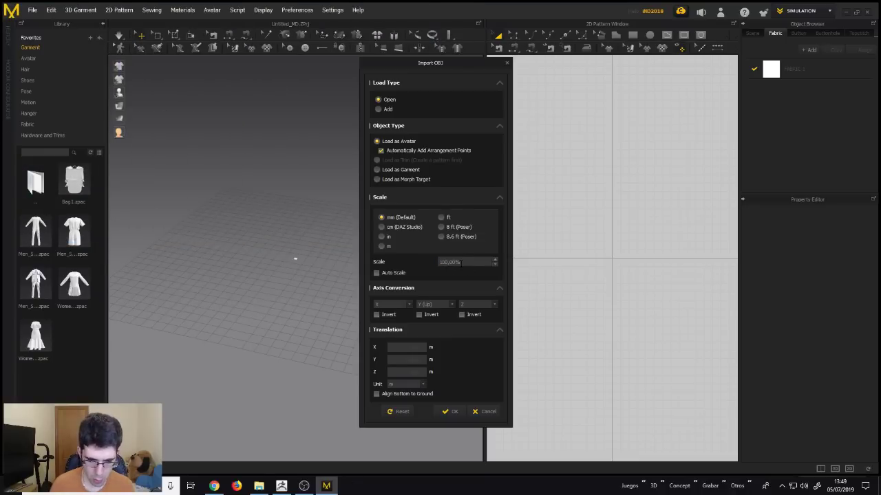
pyautogui.doubleClick(460, 262)
pyautogui.write('0')
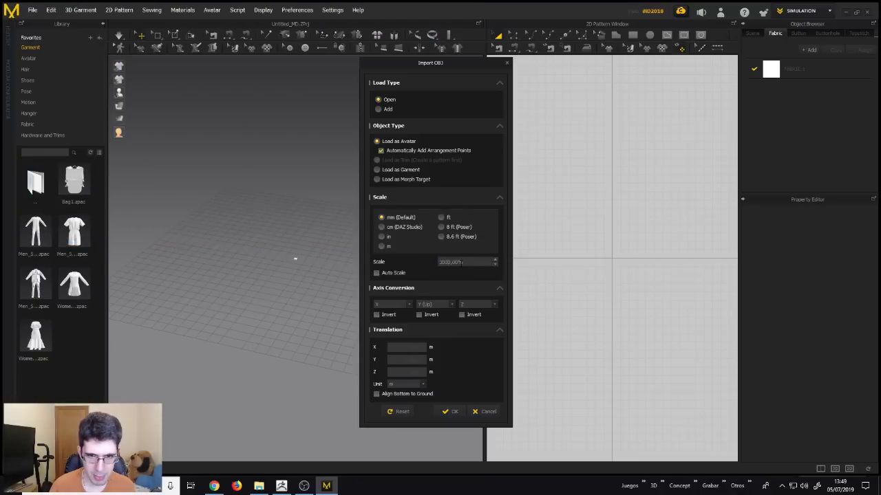
pyautogui.doubleClick(450, 262)
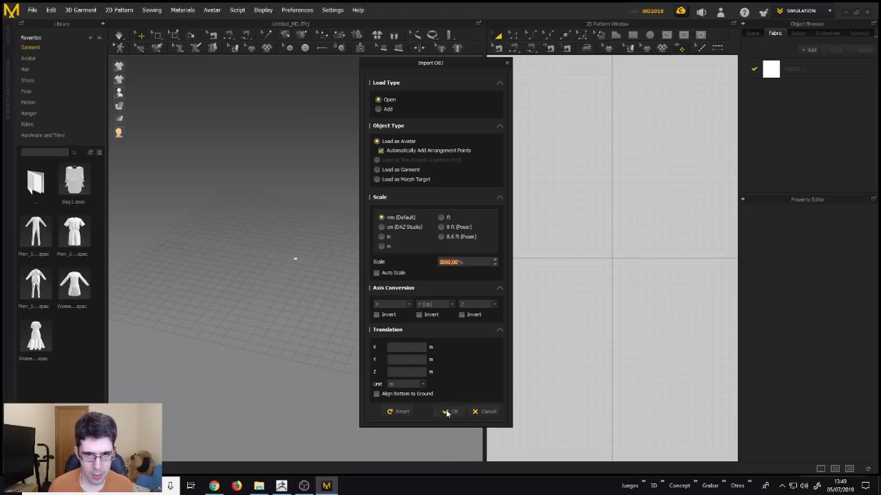
pyautogui.click(446, 412)
pyautogui.click(439, 255)
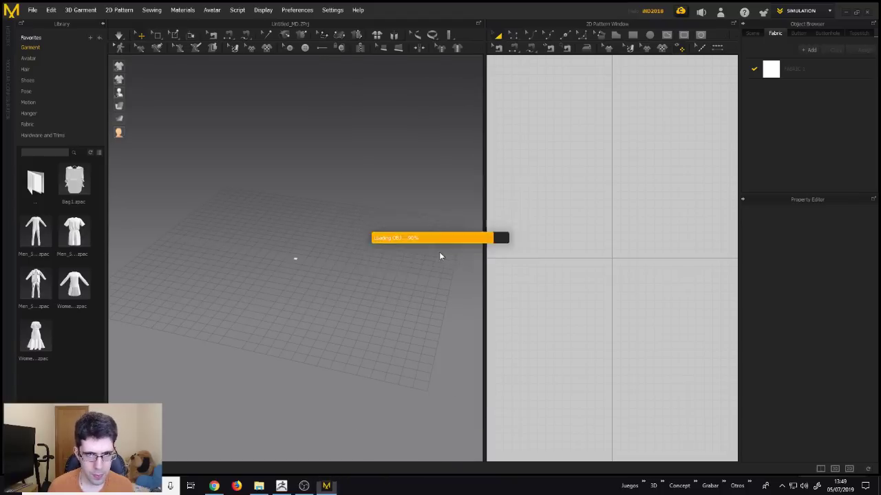
pyautogui.moveTo(406, 269)
pyautogui.mouseDown(button='right')
pyautogui.moveTo(349, 291)
pyautogui.moveTo(234, 297)
pyautogui.moveTo(284, 238)
pyautogui.mouseUp(button='right')
pyautogui.scroll(-3, 362, 287)
pyautogui.scroll(5, 328, 317)
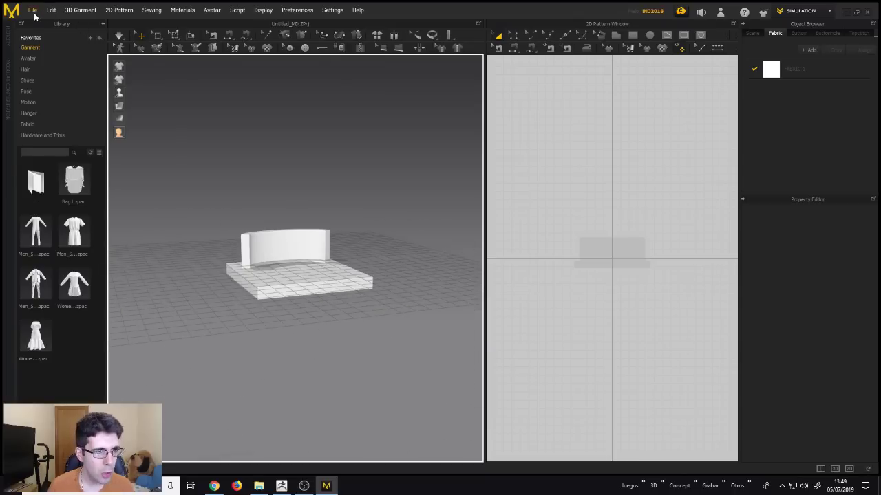
# Step: Import PM3D_Cylinder3D1 a third time with a further adjusted, enlarged scale
pyautogui.click(33, 10)
pyautogui.click(128, 112)
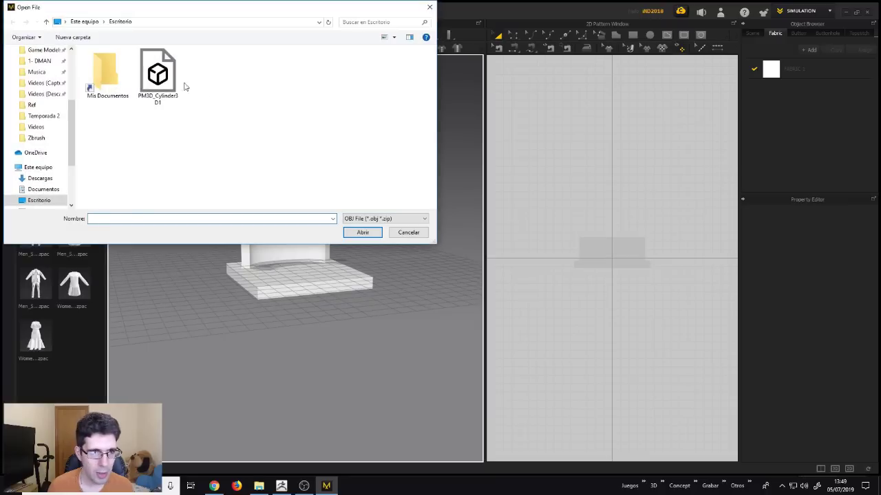
pyautogui.doubleClick(158, 74)
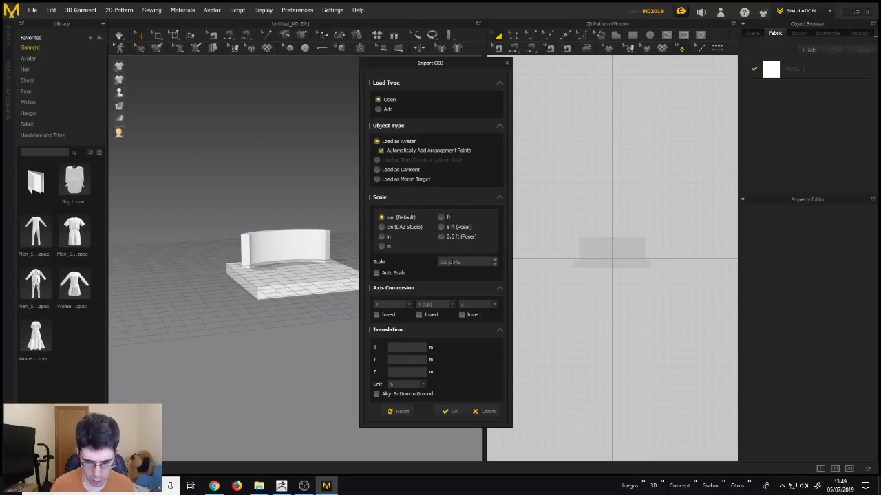
pyautogui.press('BackSpace')
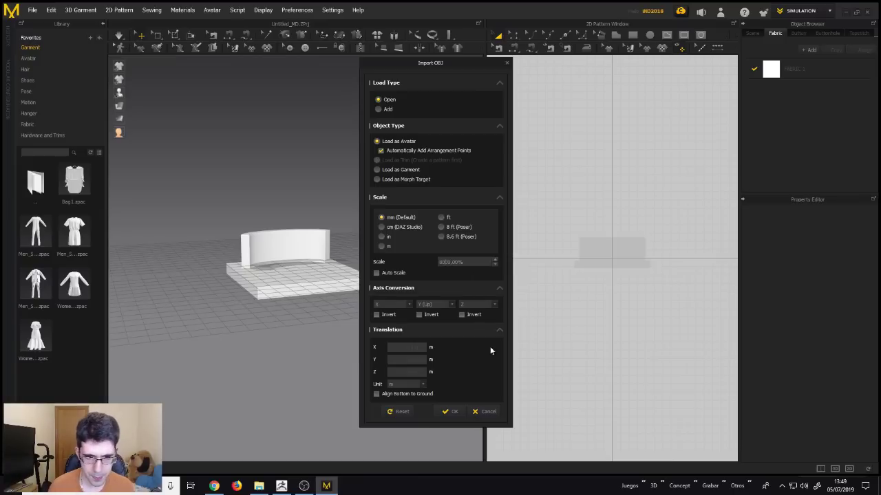
pyautogui.click(450, 412)
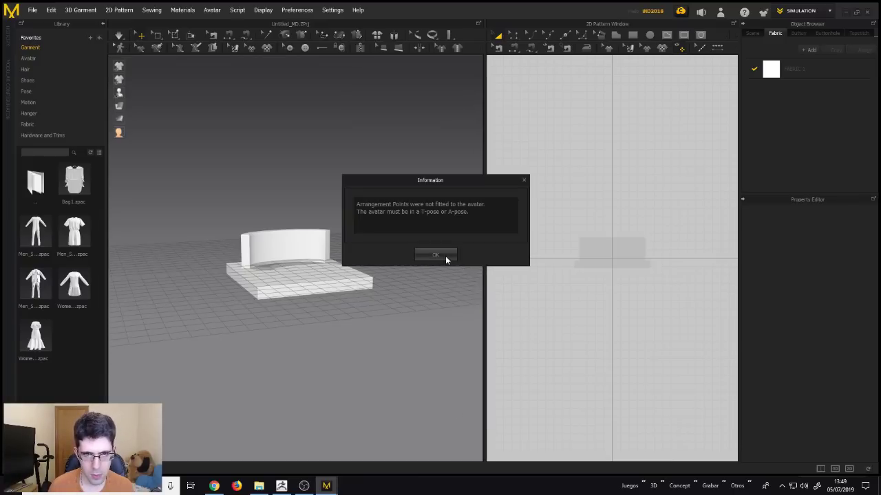
pyautogui.click(444, 256)
pyautogui.scroll(3, 241, 310)
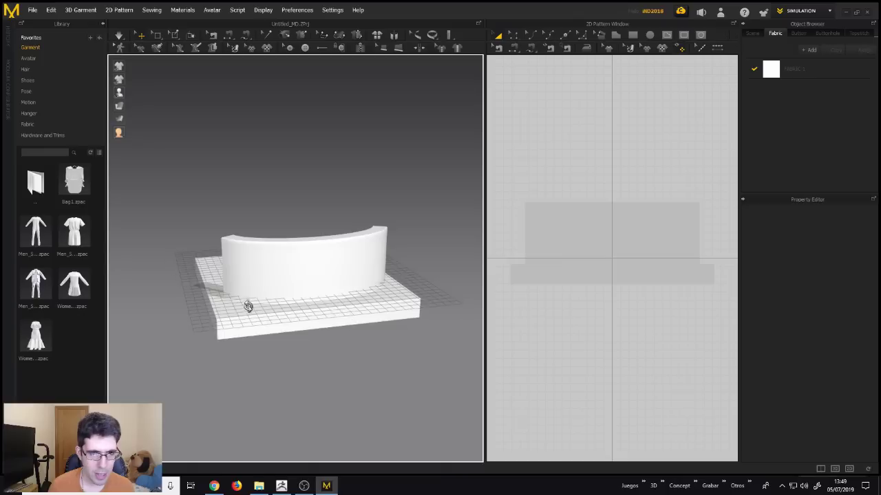
pyautogui.scroll(2, 310, 279)
pyautogui.scroll(2, 326, 285)
# Step: Drop the wall-and-platform avatar onto the floor grid and draw a large rectangular pattern piece
pyautogui.moveTo(326, 285)
pyautogui.mouseDown(button='right')
pyautogui.moveTo(292, 273)
pyautogui.moveTo(295, 252)
pyautogui.moveTo(321, 248)
pyautogui.mouseUp(button='right')
pyautogui.click(278, 242)
pyautogui.press('space')
pyautogui.moveTo(278, 214)
pyautogui.mouseDown(button='right')
pyautogui.moveTo(331, 256)
pyautogui.moveTo(314, 261)
pyautogui.moveTo(335, 275)
pyautogui.mouseUp(button='right')
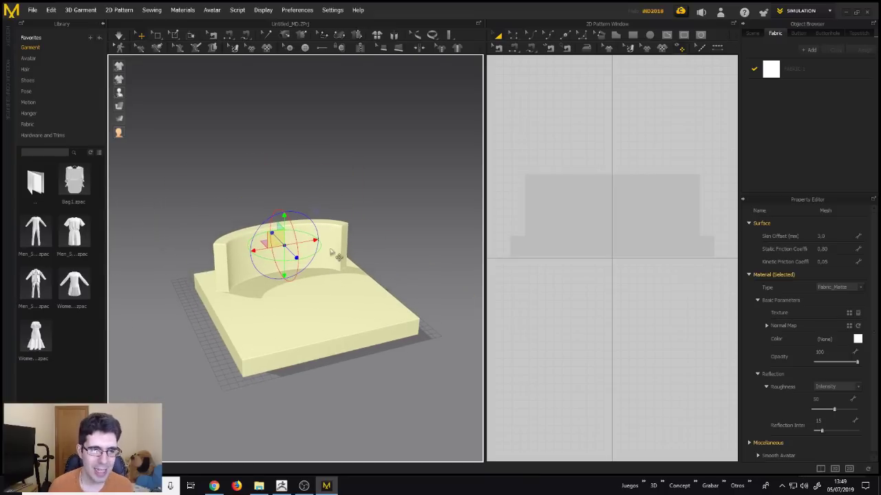
pyautogui.scroll(3, 337, 271)
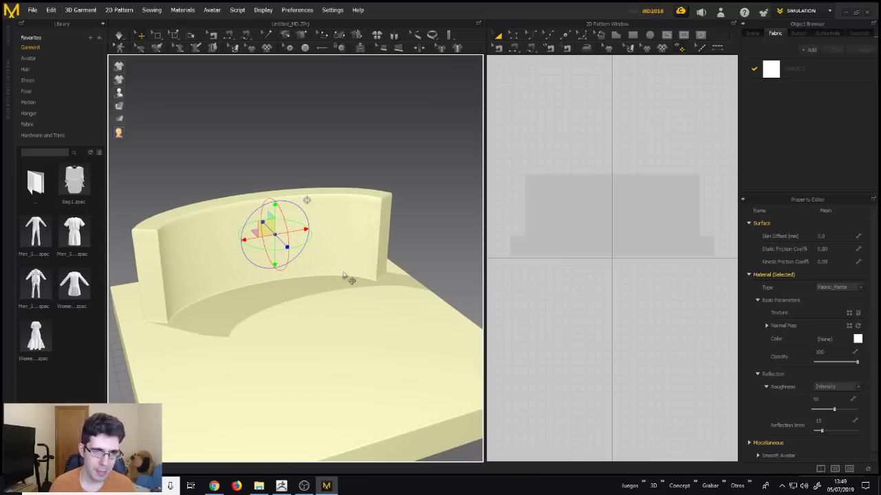
pyautogui.moveTo(369, 263)
pyautogui.mouseDown(button='right')
pyautogui.moveTo(344, 250)
pyautogui.moveTo(338, 257)
pyautogui.moveTo(383, 249)
pyautogui.moveTo(373, 275)
pyautogui.mouseUp(button='right')
pyautogui.scroll(-5, 383, 249)
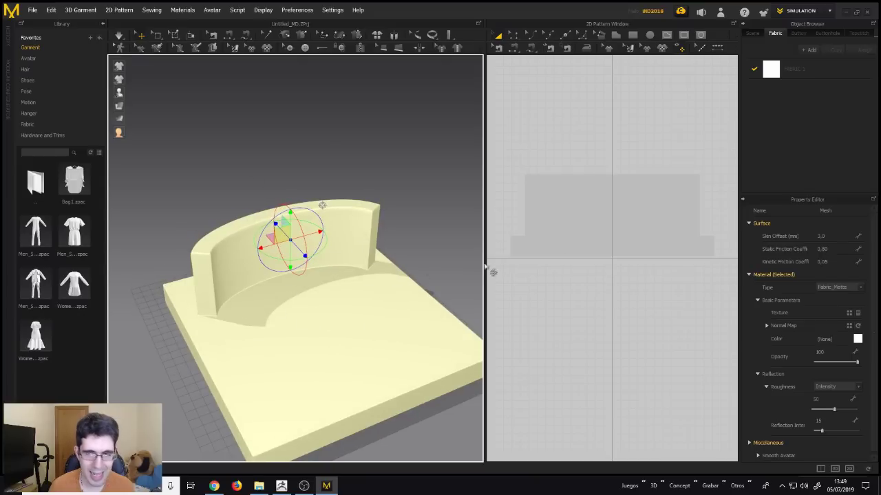
pyautogui.scroll(2, 606, 199)
pyautogui.scroll(1, 613, 220)
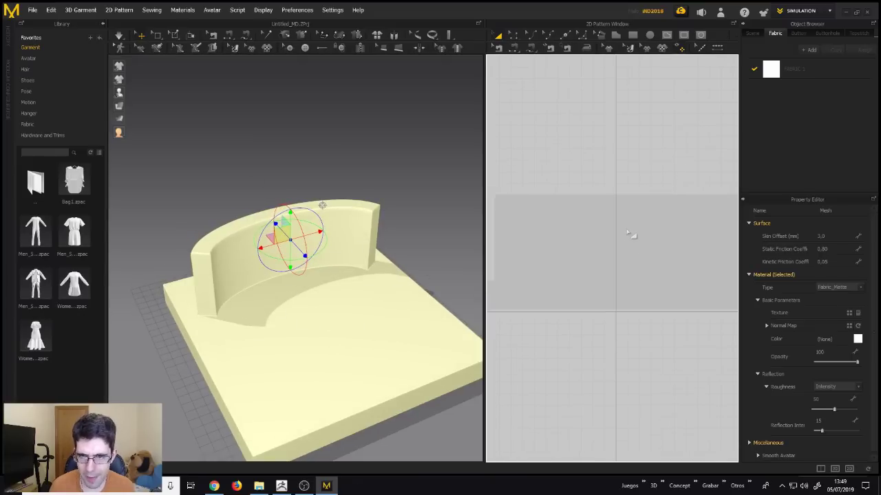
pyautogui.scroll(-1, 617, 238)
pyautogui.click(632, 36)
pyautogui.moveTo(492, 131)
pyautogui.mouseDown()
pyautogui.moveTo(709, 286)
pyautogui.moveTo(728, 284)
pyautogui.mouseUp()
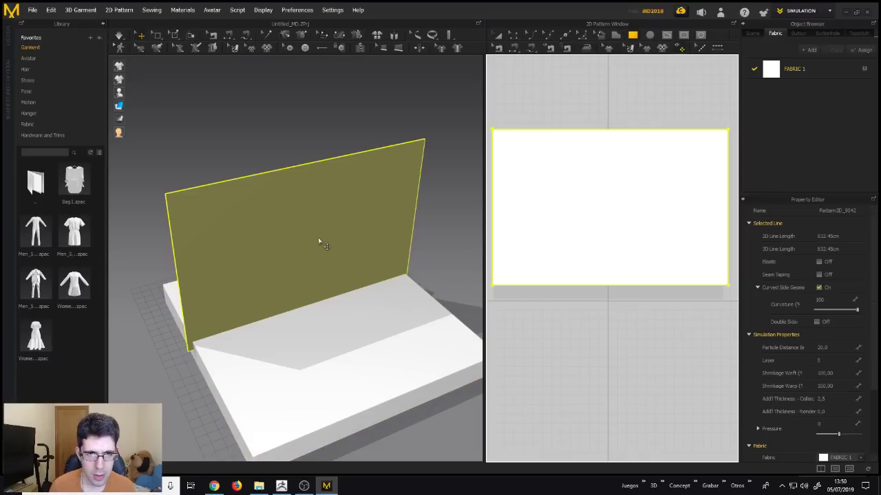
# Step: Rotate the new cloth panel with the gizmo ring so it lies flat above the wall
pyautogui.moveTo(297, 274)
pyautogui.mouseDown(button='right')
pyautogui.moveTo(328, 280)
pyautogui.moveTo(360, 240)
pyautogui.mouseUp(button='right')
pyautogui.click(332, 219)
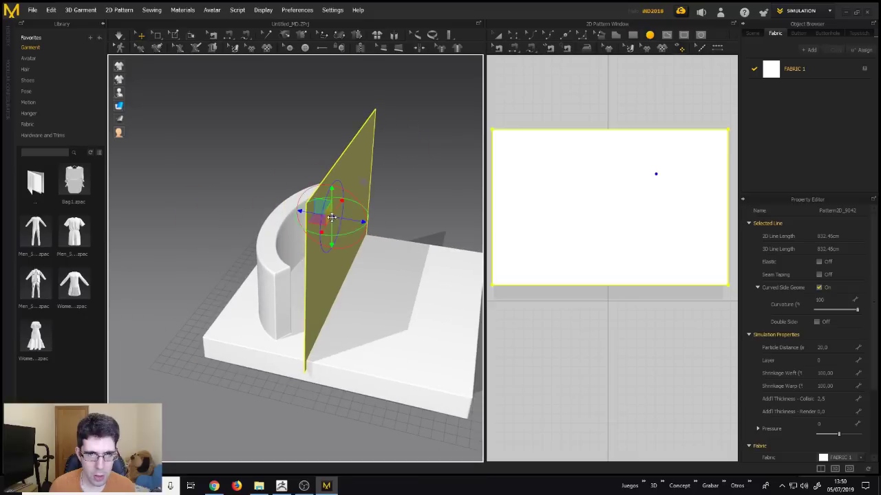
pyautogui.moveTo(366, 218)
pyautogui.mouseDown()
pyautogui.moveTo(342, 176)
pyautogui.moveTo(309, 151)
pyautogui.moveTo(333, 200)
pyautogui.mouseUp()
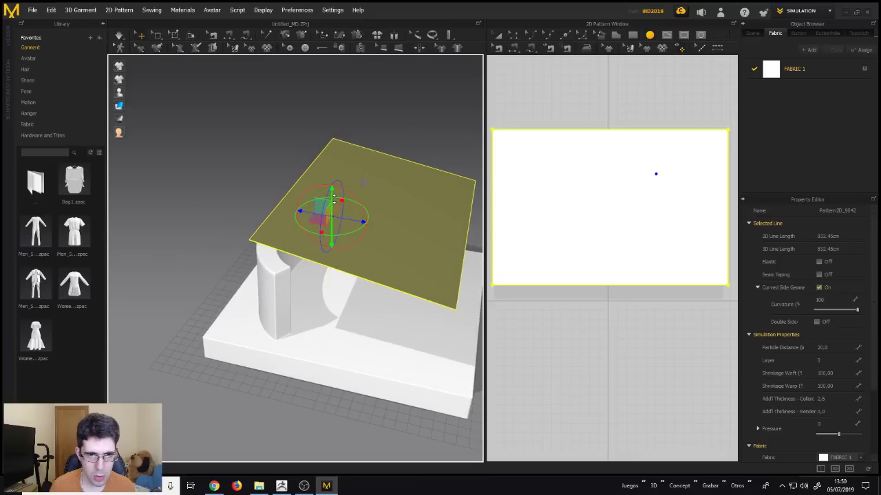
pyautogui.moveTo(332, 190)
pyautogui.mouseDown(button='right')
pyautogui.moveTo(363, 232)
pyautogui.moveTo(353, 277)
pyautogui.moveTo(276, 255)
pyautogui.mouseUp(button='right')
pyautogui.scroll(-5, 353, 277)
pyautogui.scroll(5, 353, 276)
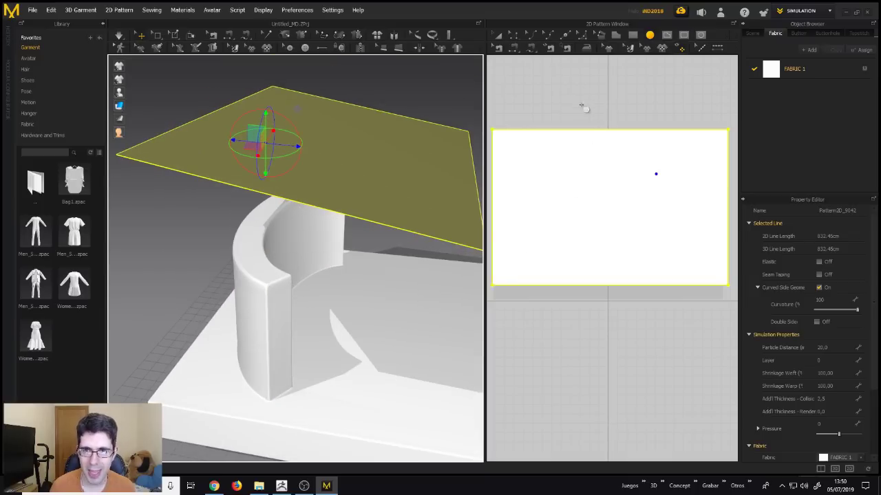
# Step: Extend the pattern's top and bottom edges outward into a squarer piece about 250.52 wide
pyautogui.click(591, 135)
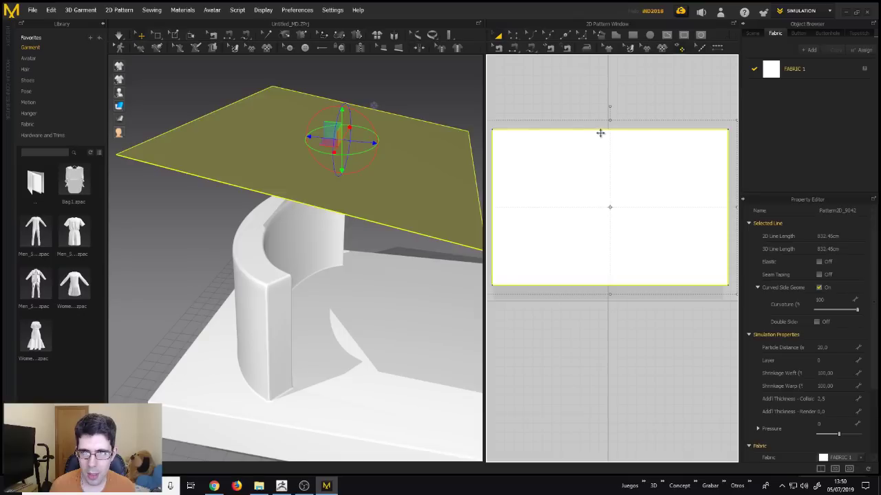
pyautogui.click(600, 131)
pyautogui.moveTo(621, 137); pyautogui.dragTo(617, 86)
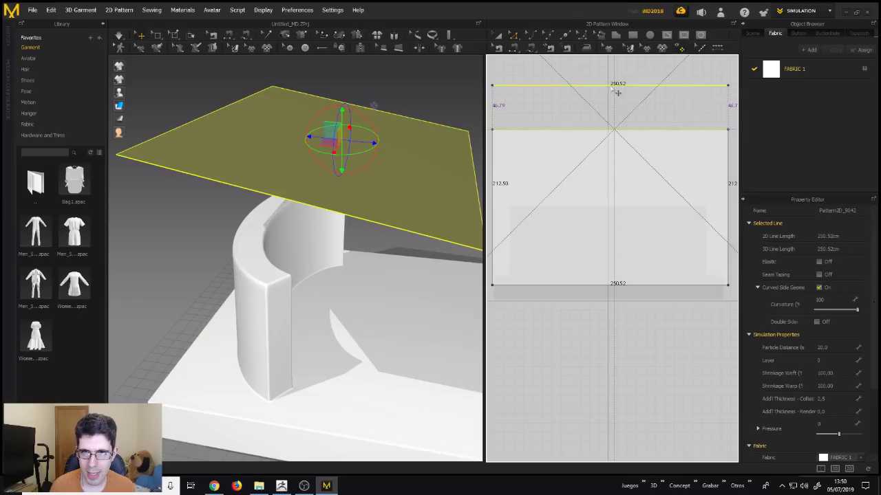
pyautogui.moveTo(634, 292); pyautogui.dragTo(638, 338)
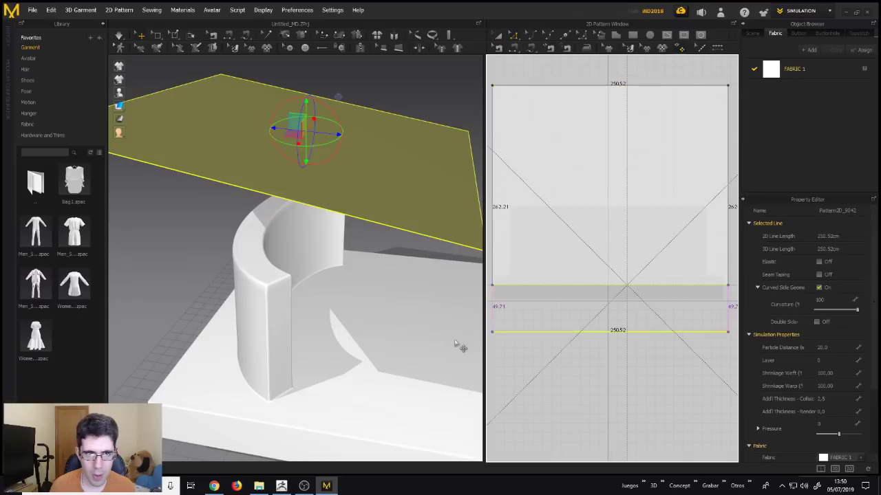
pyautogui.scroll(-5, 357, 277)
pyautogui.moveTo(370, 245)
pyautogui.mouseDown(button='right')
pyautogui.moveTo(310, 287)
pyautogui.moveTo(281, 266)
pyautogui.moveTo(285, 229)
pyautogui.moveTo(336, 254)
pyautogui.mouseUp(button='right')
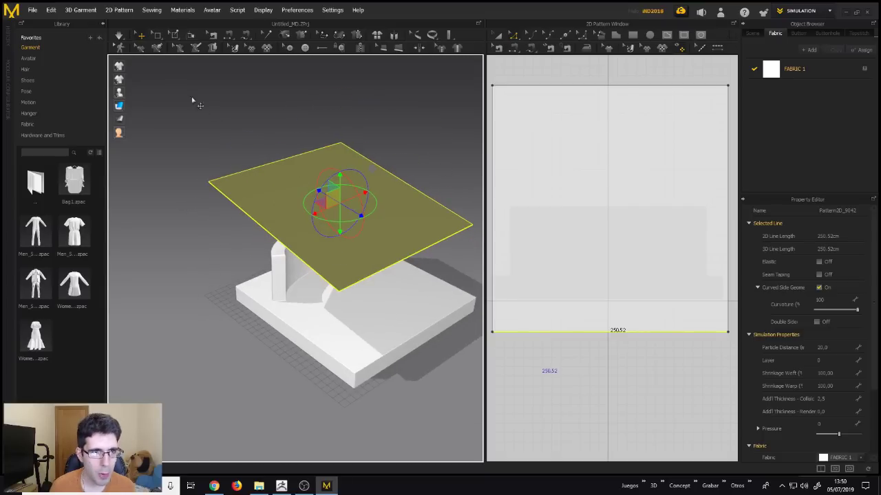
pyautogui.moveTo(138, 74)
pyautogui.mouseDown(button='right')
pyautogui.moveTo(287, 116)
pyautogui.moveTo(265, 177)
pyautogui.moveTo(280, 186)
pyautogui.mouseUp(button='right')
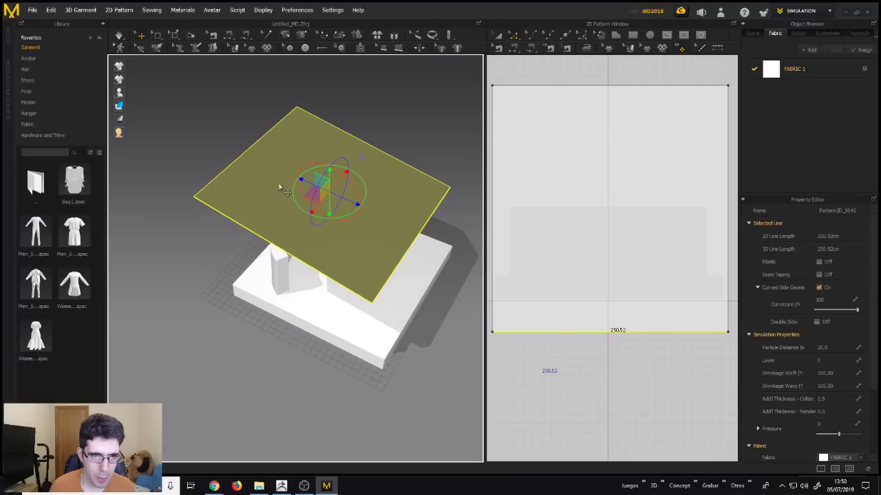
# Step: Flip the cloth panel's normal and start the cloth simulation
pyautogui.rightClick(279, 185)
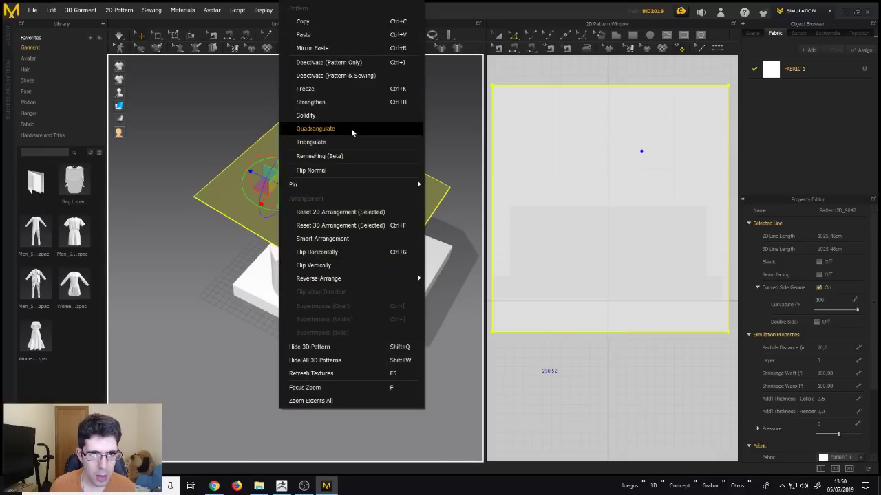
pyautogui.click(340, 172)
pyautogui.moveTo(334, 194)
pyautogui.mouseDown(button='right')
pyautogui.moveTo(363, 157)
pyautogui.moveTo(313, 205)
pyautogui.moveTo(383, 271)
pyautogui.moveTo(350, 275)
pyautogui.mouseUp(button='right')
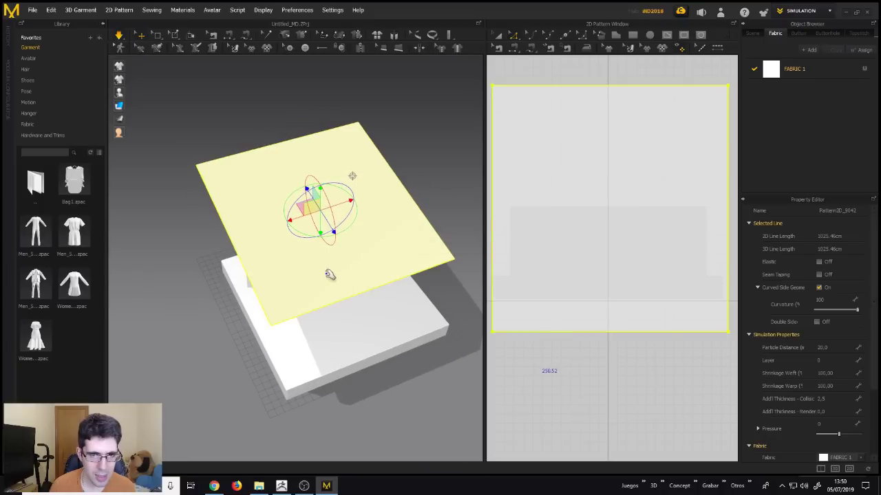
pyautogui.press('space')
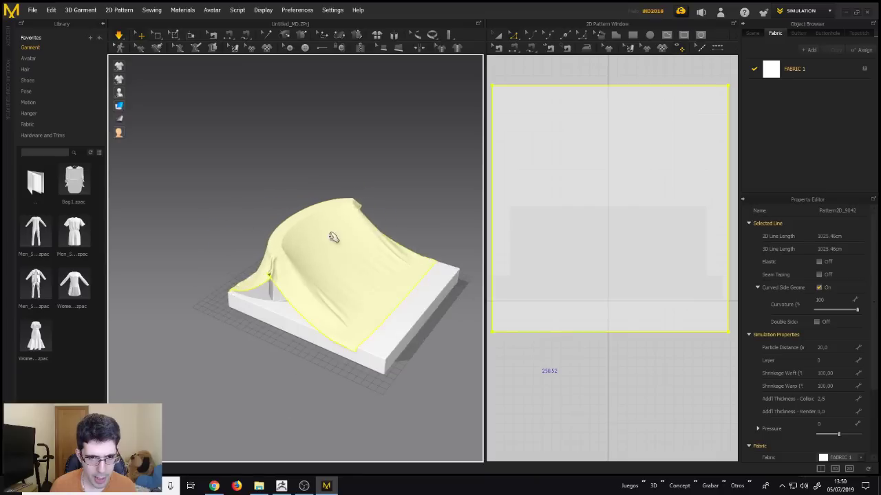
# Step: Tug the simulating cloth to the left to form new folds over the wall
pyautogui.scroll(5, 346, 332)
pyautogui.moveTo(347, 332); pyautogui.dragTo(342, 257, button='right')
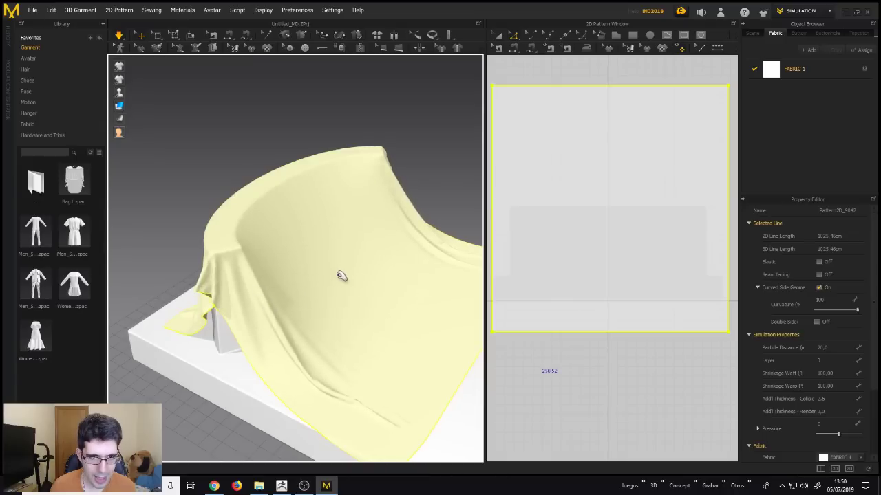
pyautogui.moveTo(269, 290); pyautogui.dragTo(187, 283)
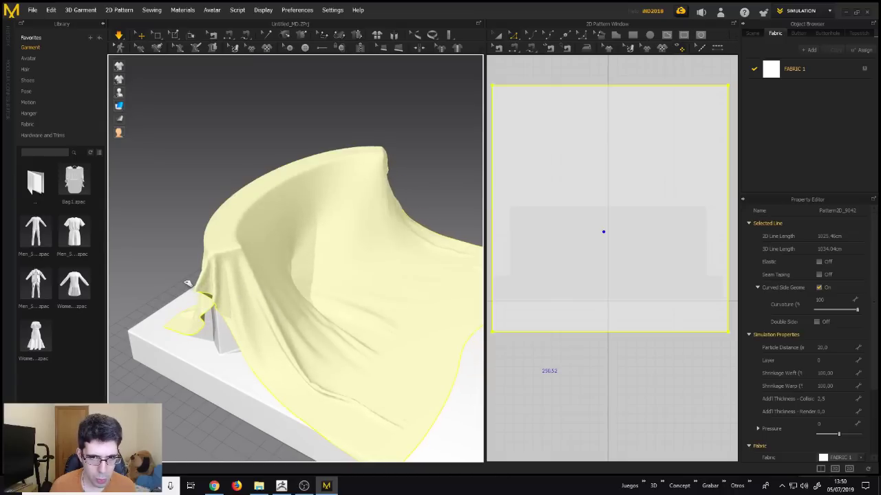
pyautogui.moveTo(187, 282); pyautogui.dragTo(282, 316)
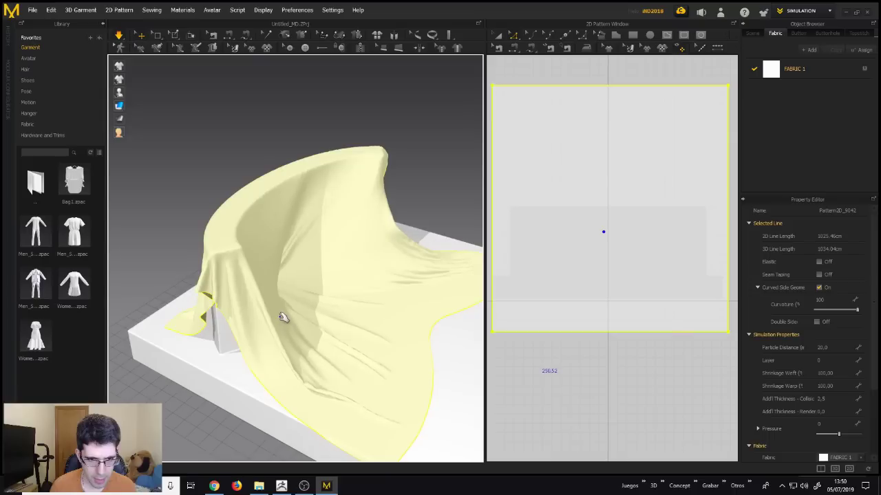
pyautogui.moveTo(209, 308); pyautogui.dragTo(111, 303)
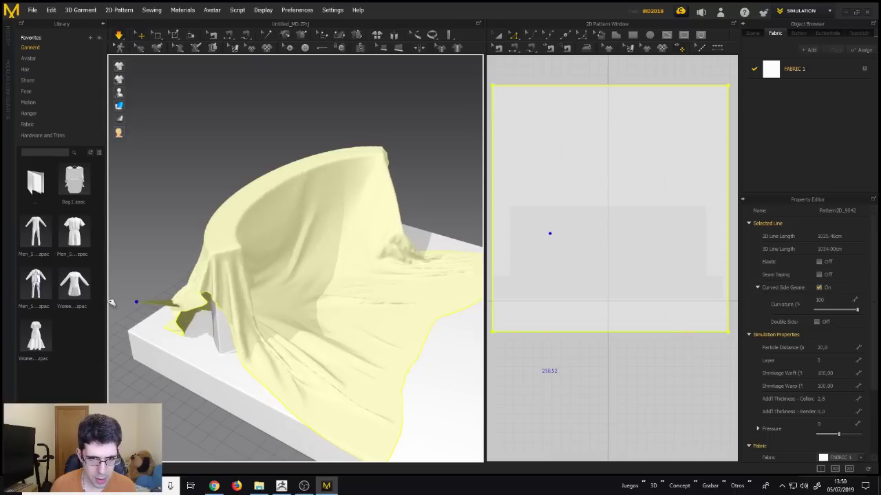
# Step: Inspect the settled drape from low front, frontal and side angles
pyautogui.moveTo(285, 281)
pyautogui.mouseDown(button='right')
pyautogui.moveTo(316, 308)
pyautogui.moveTo(304, 276)
pyautogui.moveTo(336, 329)
pyautogui.mouseUp(button='right')
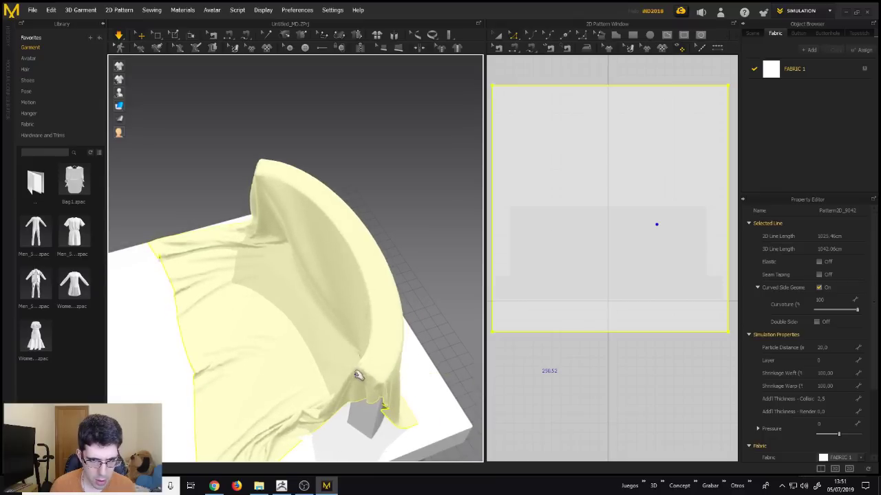
pyautogui.moveTo(323, 359)
pyautogui.mouseDown(button='right')
pyautogui.moveTo(393, 301)
pyautogui.moveTo(331, 315)
pyautogui.mouseUp(button='right')
pyautogui.scroll(3, 339, 346)
pyautogui.scroll(-2, 331, 348)
pyautogui.moveTo(326, 346)
pyautogui.mouseDown(button='right')
pyautogui.moveTo(351, 318)
pyautogui.moveTo(323, 313)
pyautogui.moveTo(356, 314)
pyautogui.moveTo(193, 321)
pyautogui.moveTo(218, 314)
pyautogui.moveTo(195, 263)
pyautogui.moveTo(149, 253)
pyautogui.mouseUp(button='right')
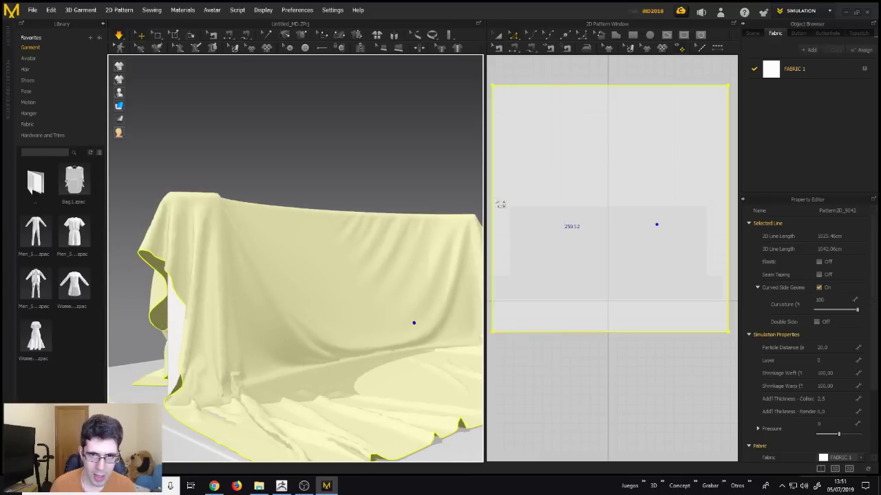
pyautogui.scroll(-3, 353, 299)
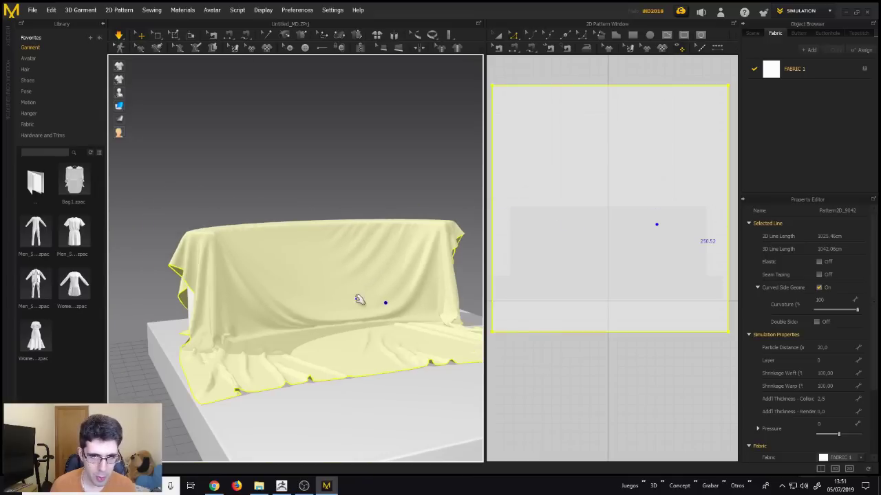
pyautogui.moveTo(366, 301)
pyautogui.mouseDown(button='right')
pyautogui.moveTo(374, 319)
pyautogui.moveTo(328, 284)
pyautogui.moveTo(330, 296)
pyautogui.moveTo(197, 303)
pyautogui.moveTo(323, 305)
pyautogui.mouseUp(button='right')
# Step: Export the draped cloth as tela.obj, accepting the multiple-objects OBJ export settings
pyautogui.click(32, 9)
pyautogui.moveTo(38, 103)
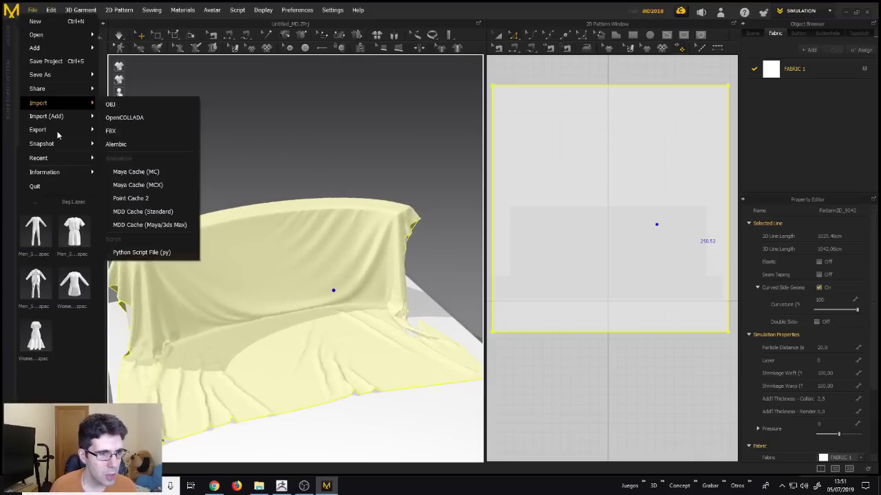
pyautogui.click(148, 136)
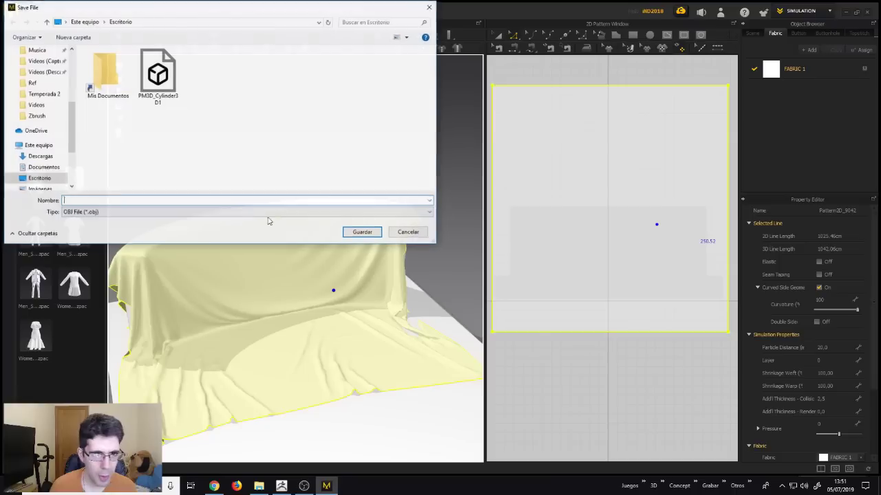
pyautogui.write('tea')
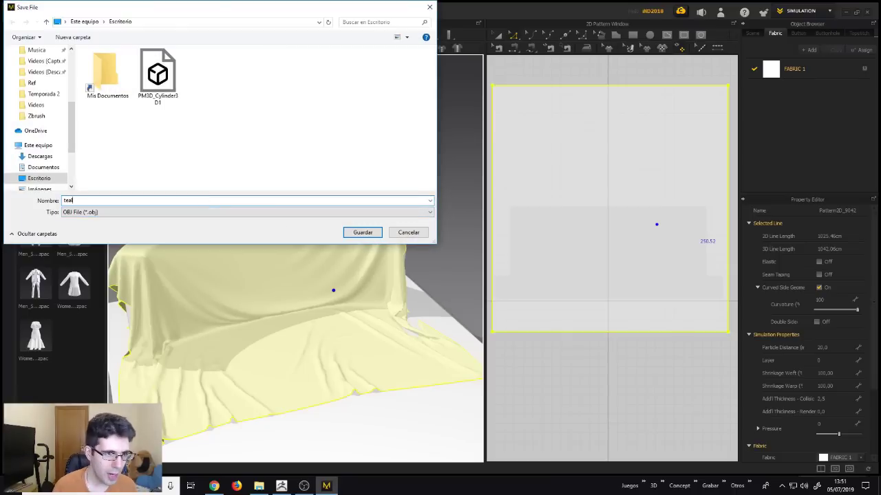
pyautogui.press('Return')
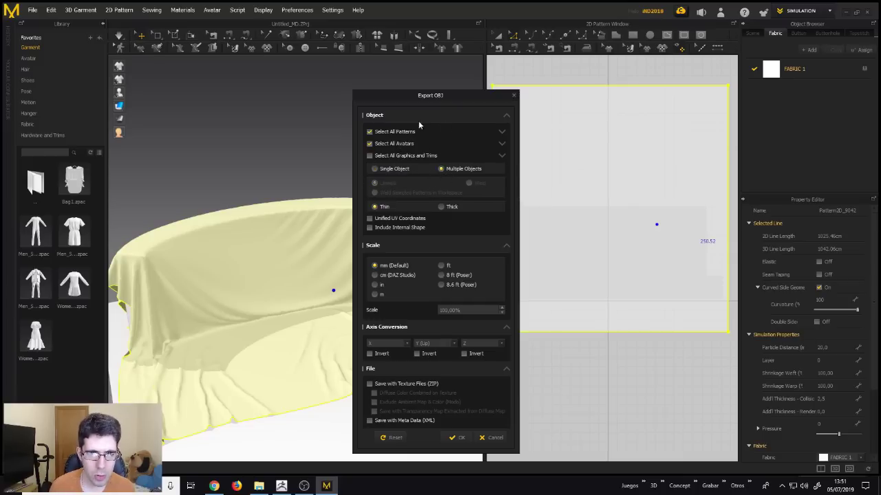
pyautogui.click(459, 443)
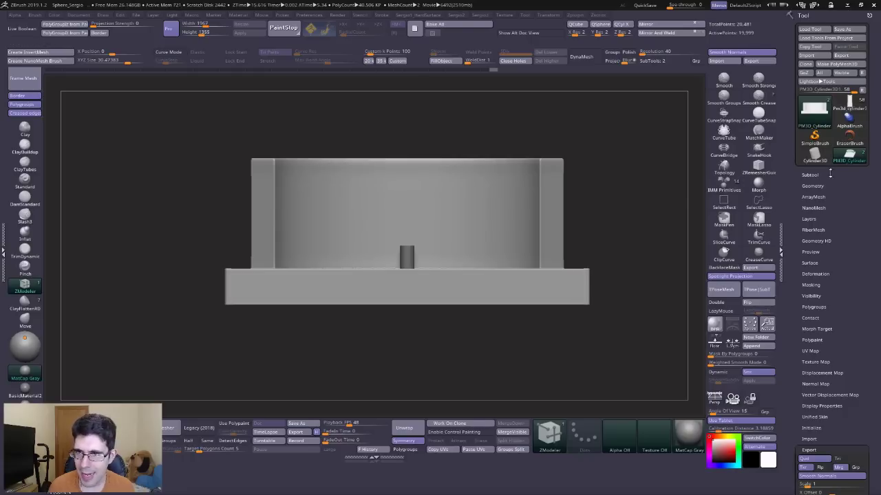
pyautogui.click(830, 174)
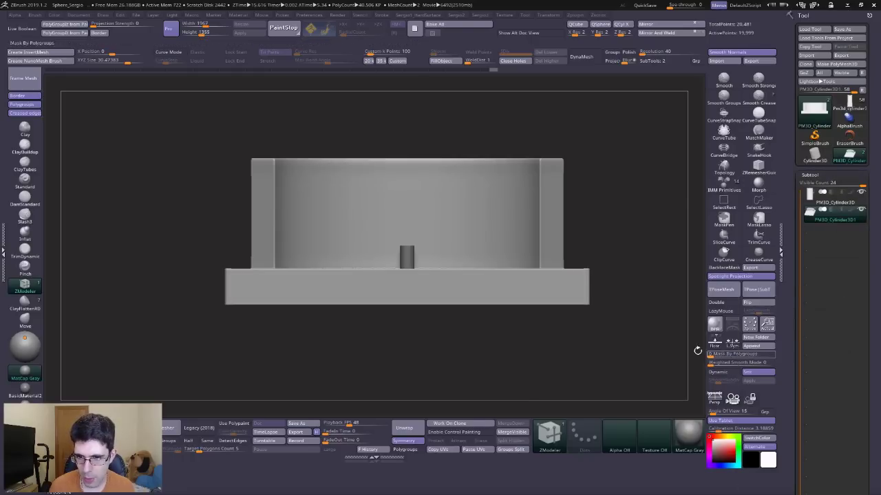
# Step: Append a Sphere3D subtool, select it, and import tela.obj into it
pyautogui.click(755, 346)
pyautogui.click(456, 344)
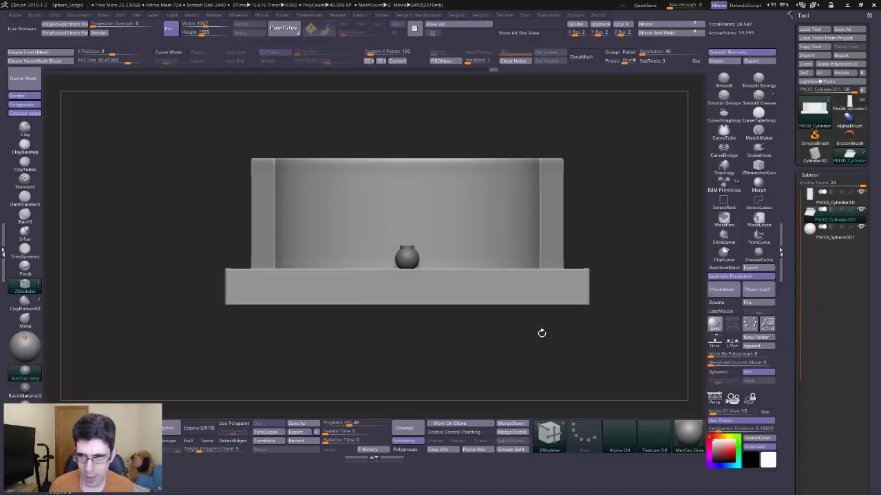
pyautogui.click(812, 236)
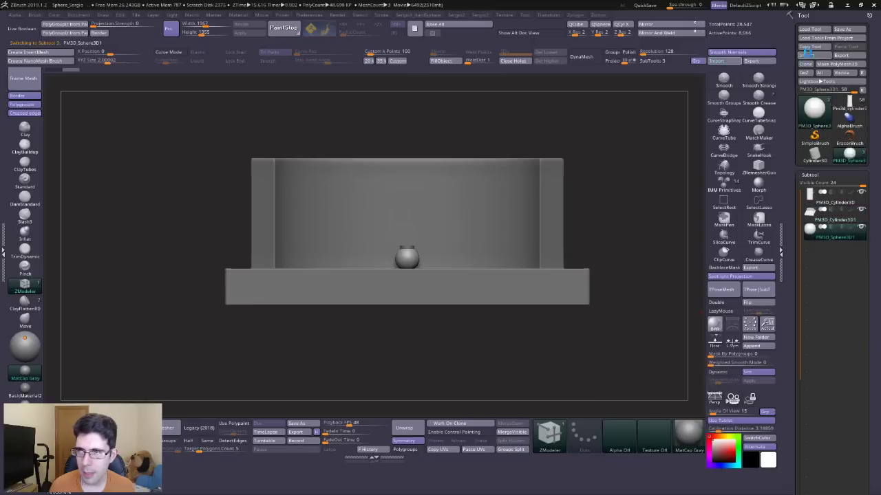
pyautogui.click(810, 55)
pyautogui.doubleClick(207, 71)
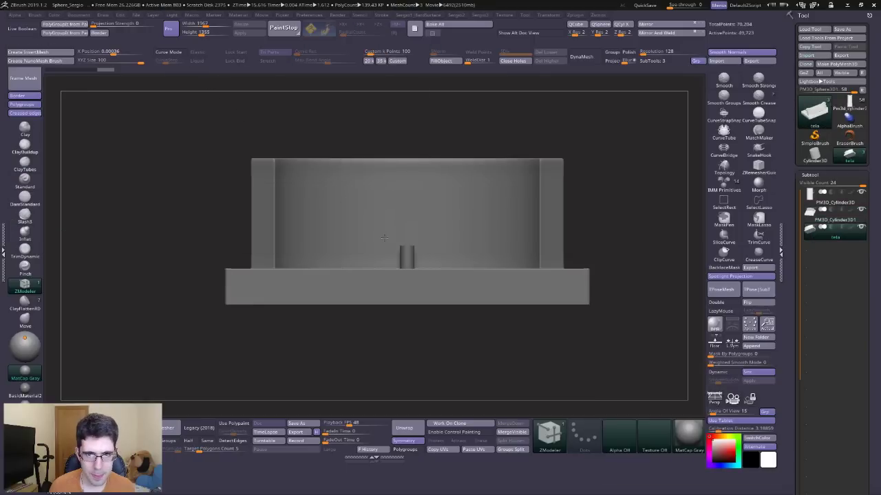
# Step: Shrink the imported cloth uniformly with the Transpose gizmo to fit the wall
pyautogui.press('w')
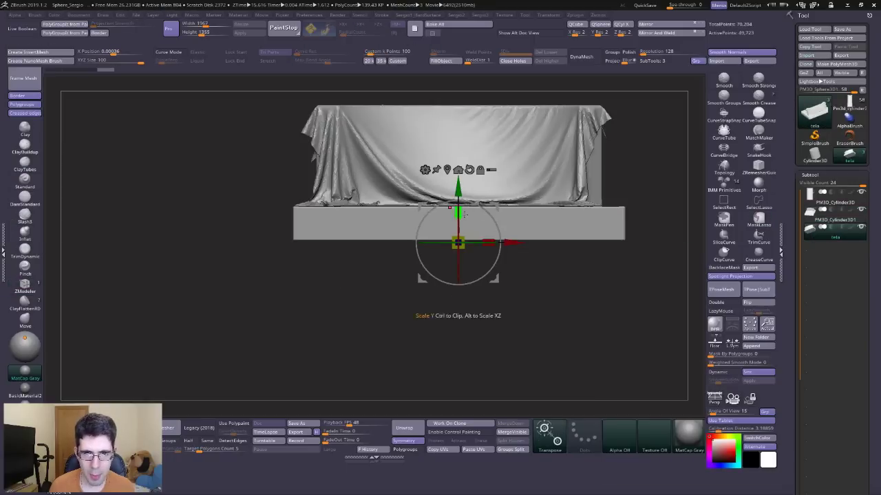
pyautogui.moveTo(458, 242); pyautogui.dragTo(452, 214)
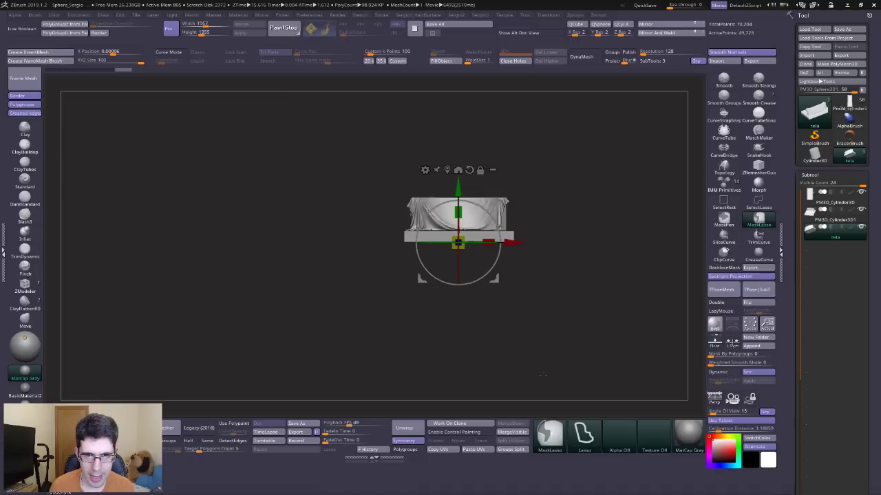
pyautogui.moveTo(467, 235); pyautogui.dragTo(482, 273)
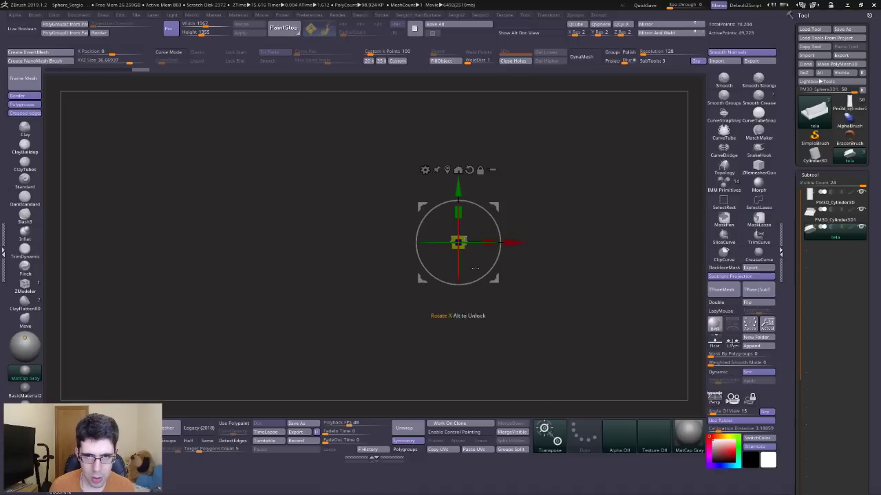
pyautogui.moveTo(457, 243)
pyautogui.mouseDown()
pyautogui.moveTo(383, 241)
pyautogui.moveTo(510, 240)
pyautogui.mouseUp()
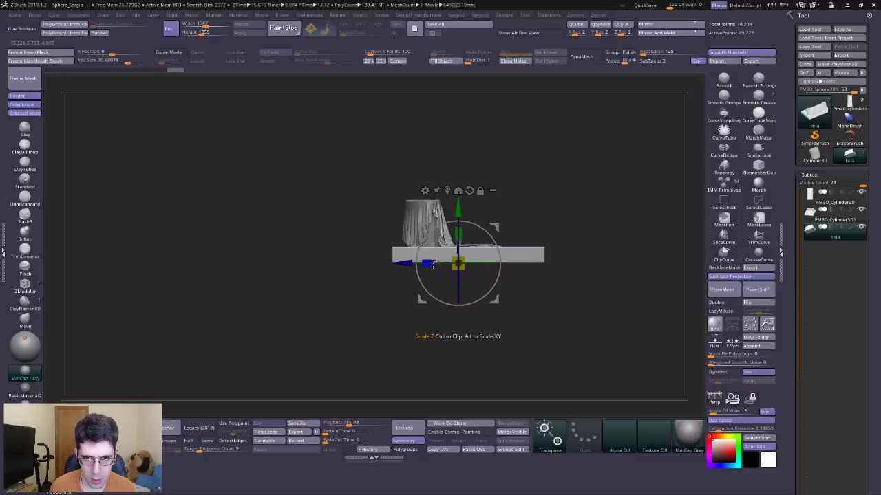
# Step: Frame and orbit the scaled cloth, exit Transpose, and switch to Marvelous Designer
pyautogui.press('f')
pyautogui.moveTo(560, 276)
pyautogui.mouseDown()
pyautogui.moveTo(527, 276)
pyautogui.moveTo(423, 214)
pyautogui.moveTo(365, 286)
pyautogui.moveTo(479, 311)
pyautogui.mouseUp()
pyautogui.press('q')
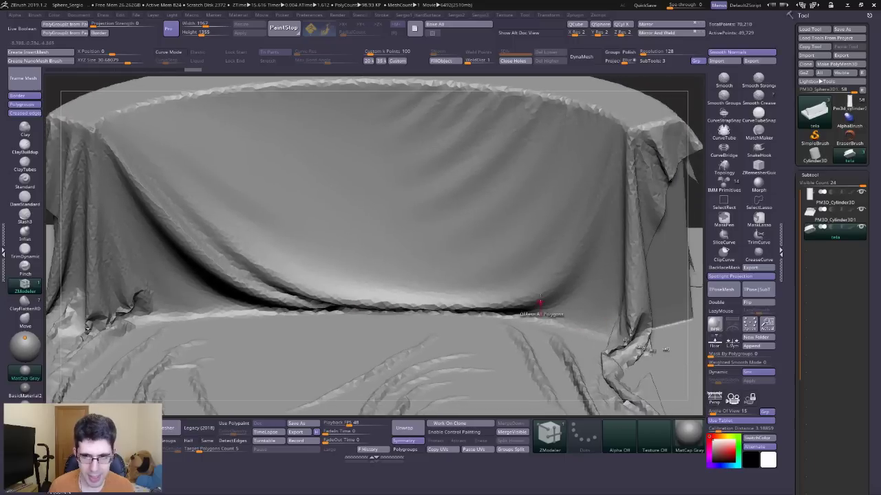
pyautogui.moveTo(482, 255); pyautogui.dragTo(496, 254)
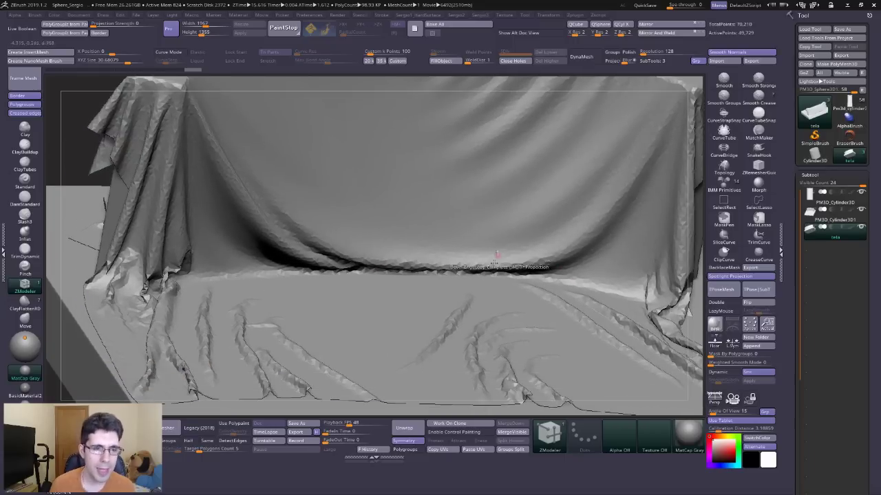
pyautogui.press('super')
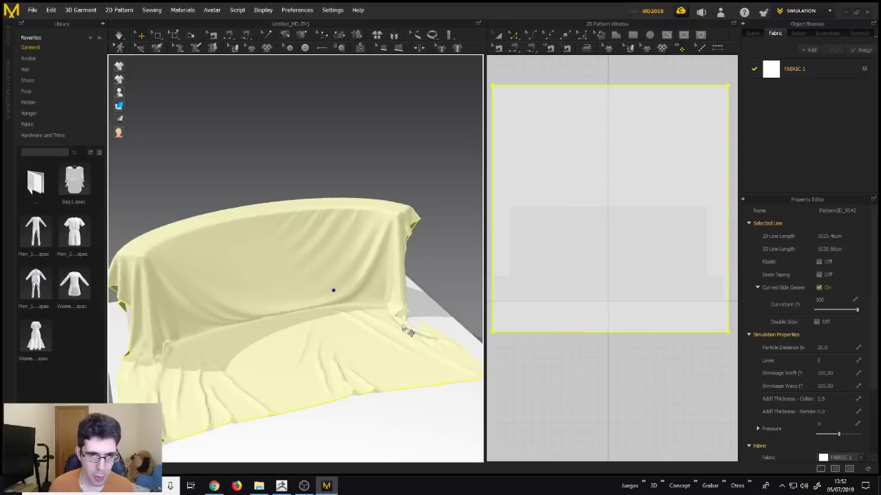
# Step: Select the fabric, check its 20.0 particle distance, then return to ZBrush
pyautogui.moveTo(308, 311); pyautogui.dragTo(314, 291, button='right')
pyautogui.scroll(3, 314, 296)
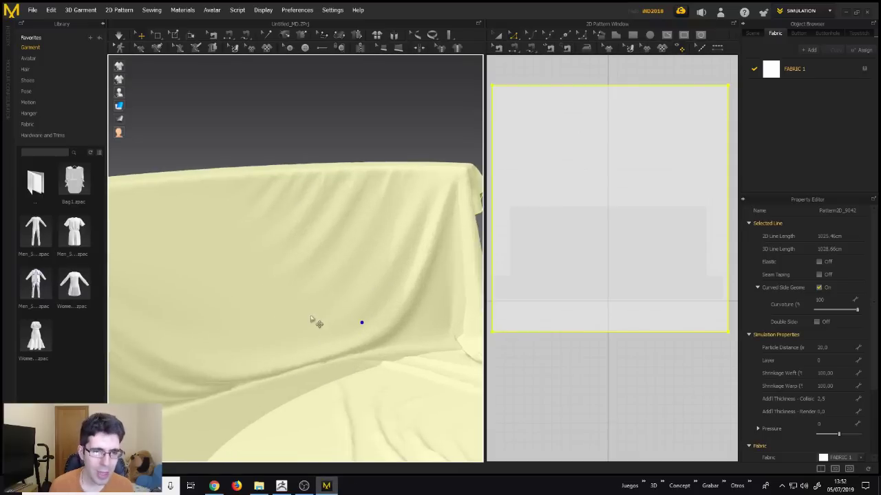
pyautogui.scroll(-3, 330, 275)
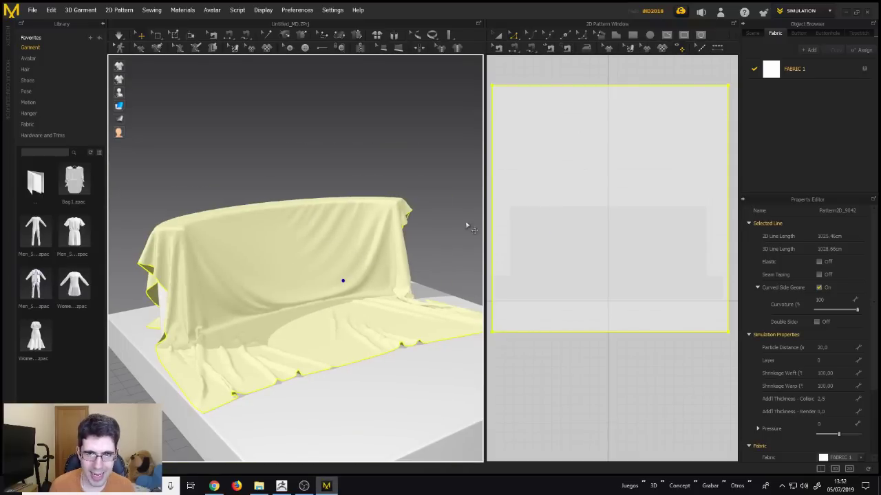
pyautogui.click(296, 235)
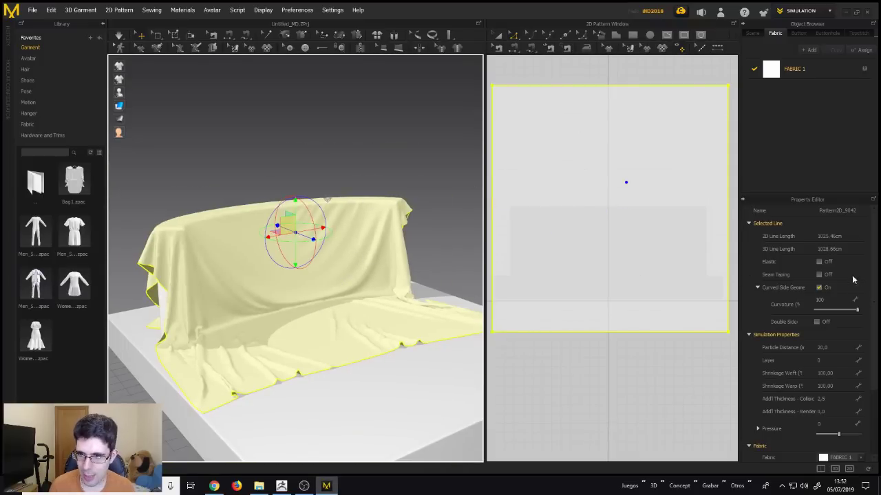
pyautogui.click(822, 347)
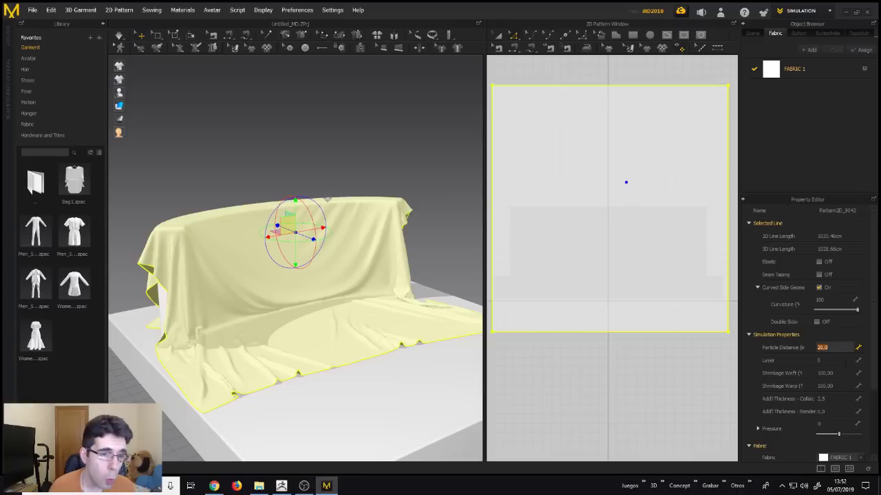
pyautogui.scroll(5, 373, 304)
pyautogui.moveTo(378, 298); pyautogui.dragTo(248, 247, button='right')
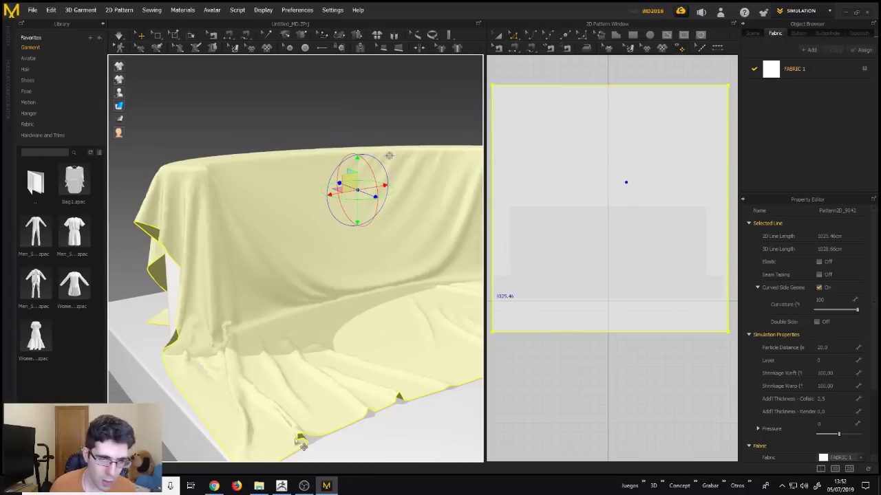
pyautogui.click(302, 486)
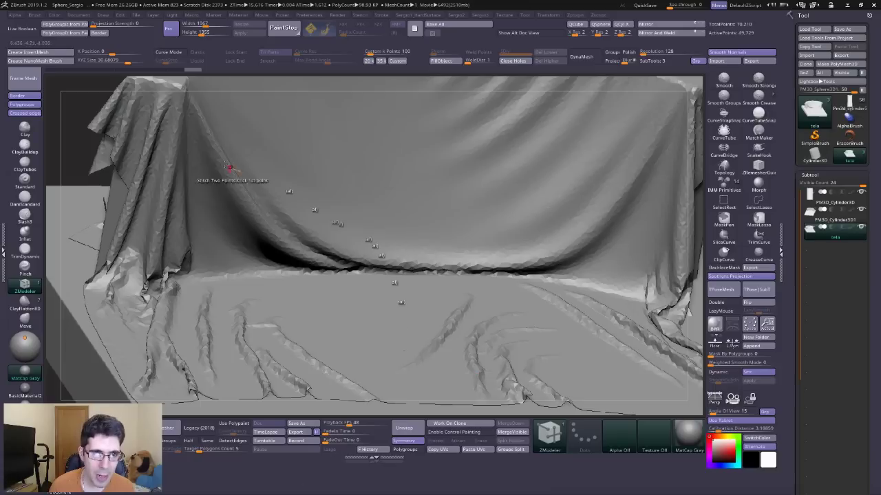
# Step: Inspect the cloth's Polyframe wireframe and split the subtool by polygroups
pyautogui.moveTo(182, 144); pyautogui.dragTo(295, 212, button='right')
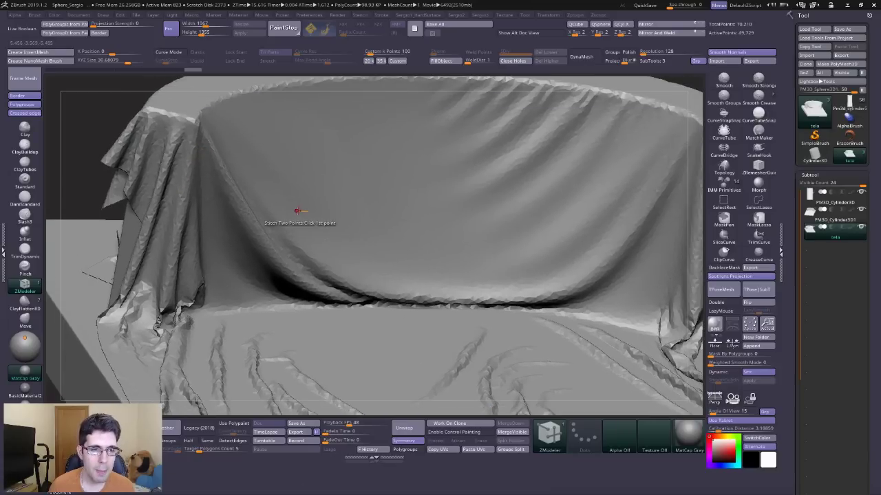
pyautogui.hotkey('shift', 'f')
pyautogui.hotkey('shift', 'f')
pyautogui.press('b')
pyautogui.press('z')
pyautogui.press('m')
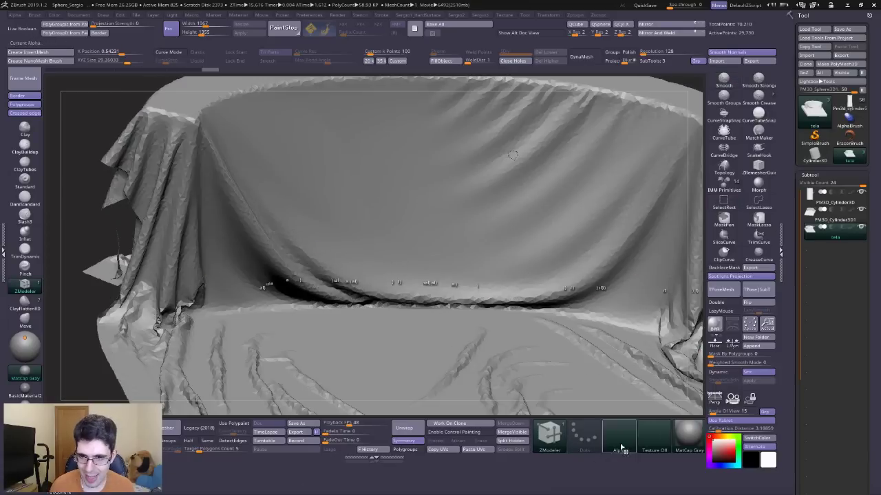
pyautogui.click(517, 448)
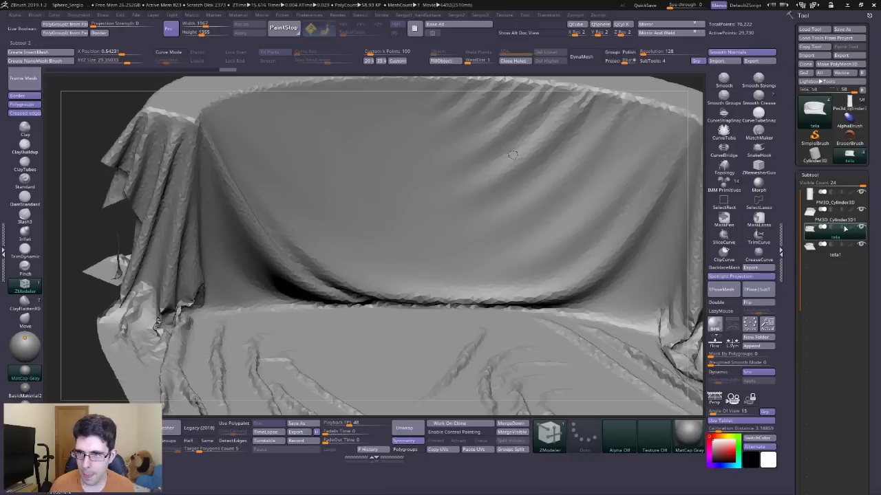
# Step: Run ZRemesher on the cloth, undo, then remesh again keeping the same polygon count
pyautogui.moveTo(324, 291)
pyautogui.mouseDown(button='right')
pyautogui.moveTo(347, 289)
pyautogui.moveTo(339, 231)
pyautogui.mouseUp(button='right')
pyautogui.click(366, 336)
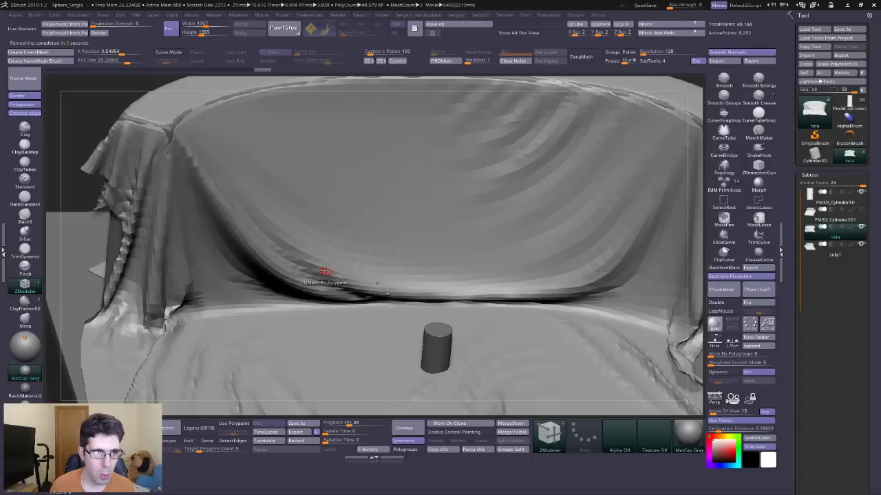
pyautogui.hotkey('ctrl', 'z')
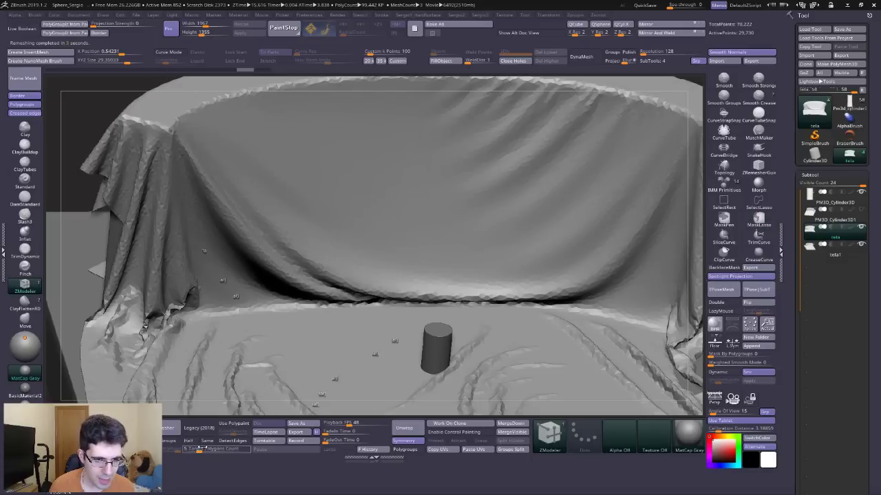
pyautogui.click(207, 441)
pyautogui.click(168, 428)
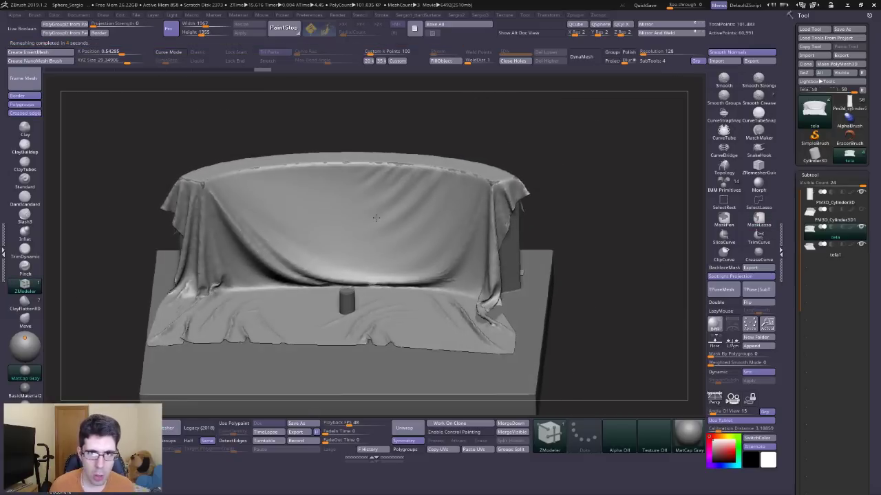
# Step: Compare the quad remesh with the original triangulated mesh using Polyframe and undo/redo
pyautogui.moveTo(376, 218)
pyautogui.mouseDown(button='right')
pyautogui.moveTo(434, 291)
pyautogui.moveTo(476, 190)
pyautogui.mouseUp(button='right')
pyautogui.hotkey('shift', 'f')
pyautogui.moveTo(601, 211); pyautogui.dragTo(590, 276, button='right')
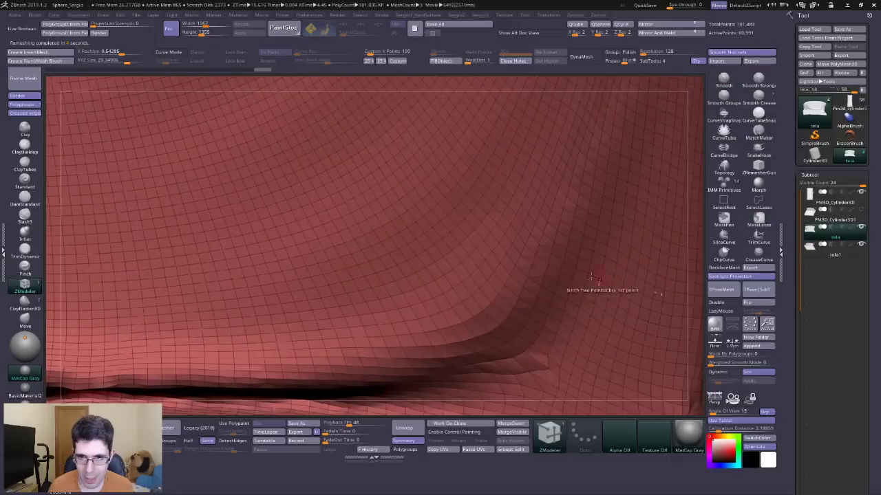
pyautogui.hotkey('ctrl', 'z')
pyautogui.hotkey('ctrl', 'z')
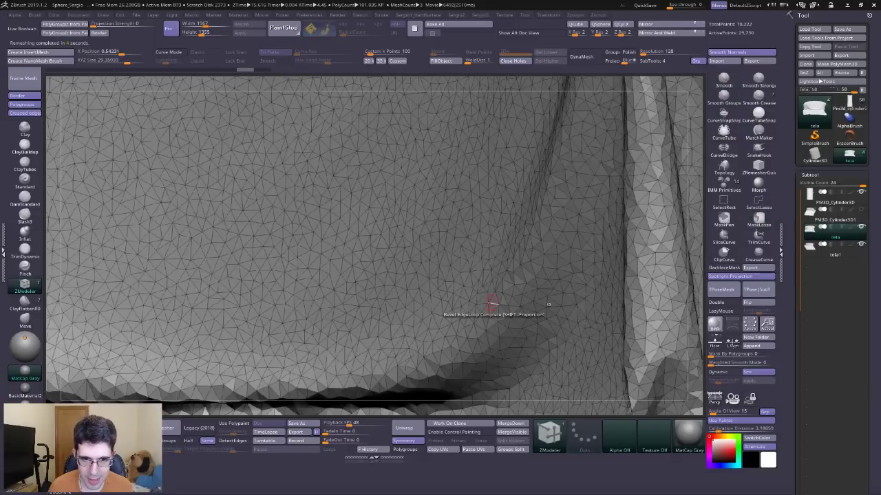
pyautogui.hotkey('ctrl', 'shift', 'z')
pyautogui.moveTo(491, 301)
pyautogui.mouseDown(button='right')
pyautogui.moveTo(437, 300)
pyautogui.moveTo(475, 334)
pyautogui.moveTo(521, 354)
pyautogui.moveTo(456, 179)
pyautogui.mouseUp(button='right')
pyautogui.hotkey('shift', 'f')
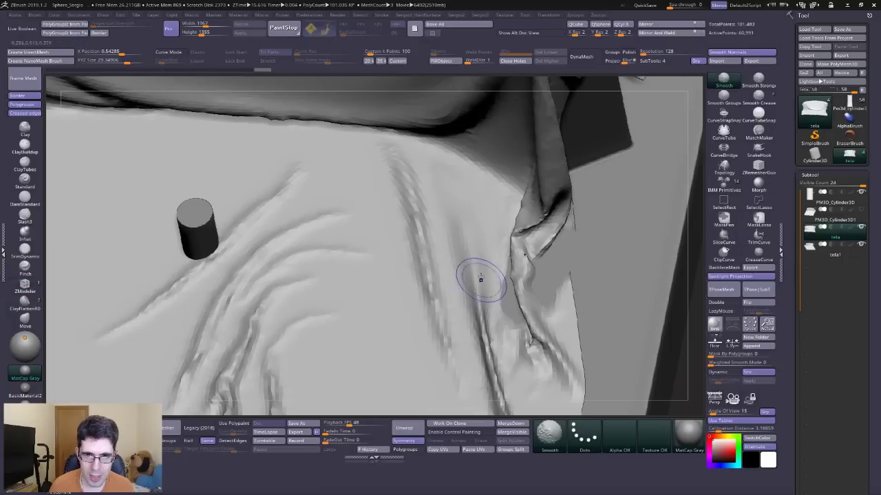
# Step: Smooth the jagged central folds of the cloth lying on the seat
pyautogui.keyDown('shift'); pyautogui.moveTo(442, 153); pyautogui.dragTo(495, 383); pyautogui.keyUp('shift')
pyautogui.keyDown('shift'); pyautogui.moveTo(401, 145); pyautogui.dragTo(449, 386); pyautogui.keyUp('shift')
pyautogui.moveTo(450, 385)
pyautogui.mouseDown(button='right')
pyautogui.moveTo(419, 275)
pyautogui.moveTo(350, 305)
pyautogui.mouseUp(button='right')
pyautogui.press('f')
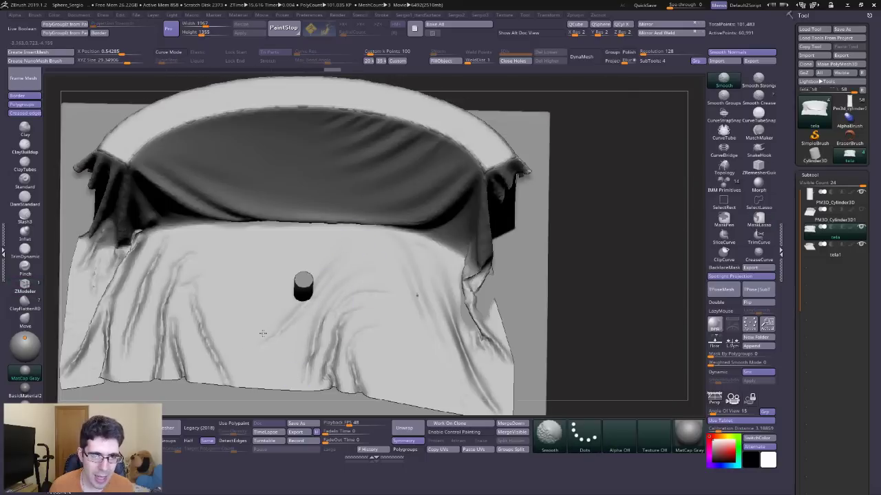
pyautogui.moveTo(291, 334)
pyautogui.mouseDown(button='right')
pyautogui.moveTo(324, 314)
pyautogui.moveTo(309, 259)
pyautogui.moveTo(391, 246)
pyautogui.moveTo(407, 295)
pyautogui.moveTo(418, 291)
pyautogui.mouseUp(button='right')
# Step: Compare the drape in Marvelous Designer, then return to ZBrush and ready the Smooth brush
pyautogui.press('super')
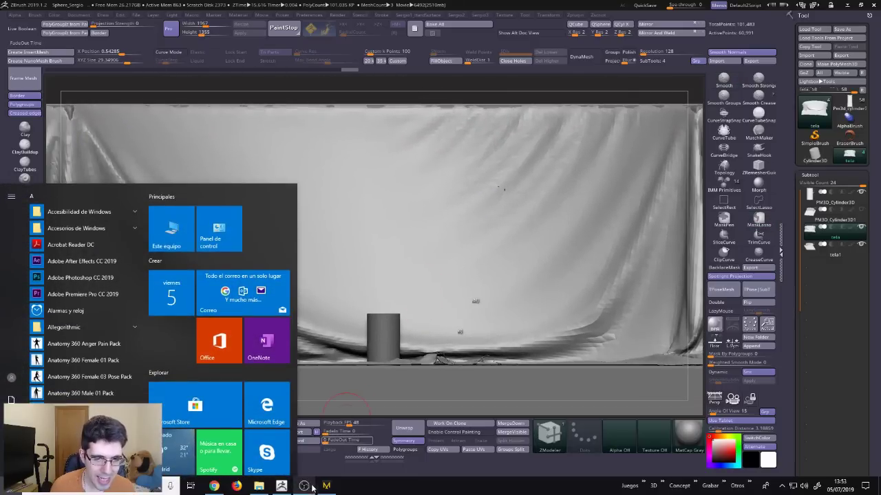
pyautogui.click(326, 485)
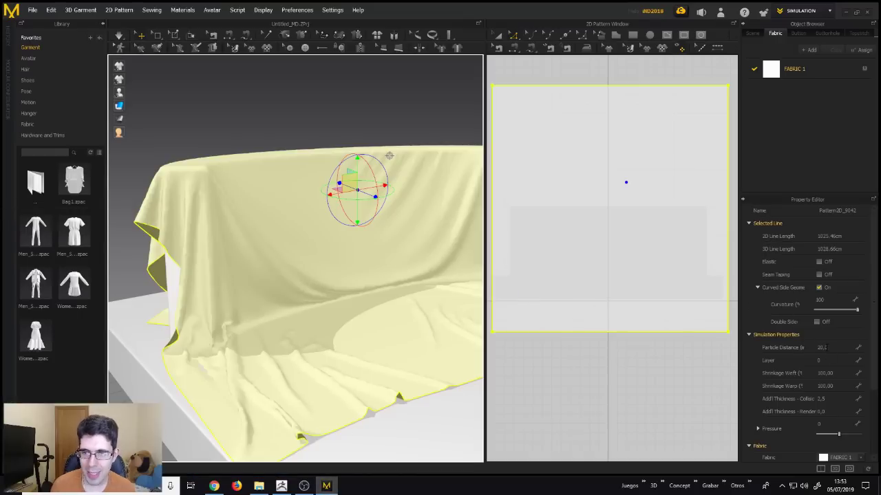
pyautogui.click(849, 14)
pyautogui.moveTo(335, 271)
pyautogui.mouseDown(button='right')
pyautogui.moveTo(295, 338)
pyautogui.moveTo(349, 225)
pyautogui.moveTo(284, 305)
pyautogui.mouseUp(button='right')
pyautogui.press('shift')
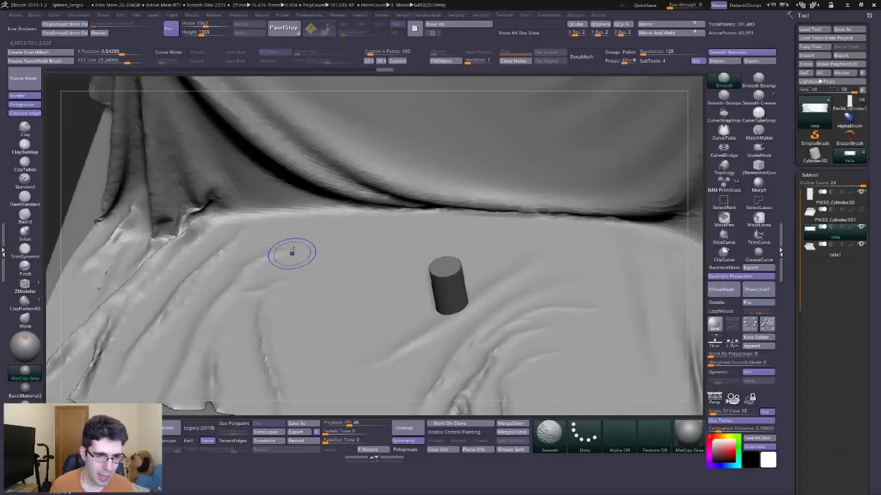
pyautogui.press('space')
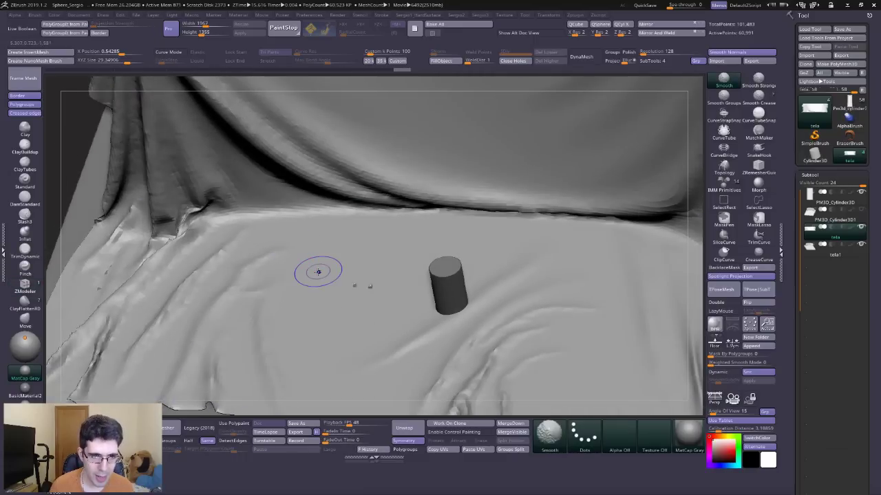
pyautogui.press('space')
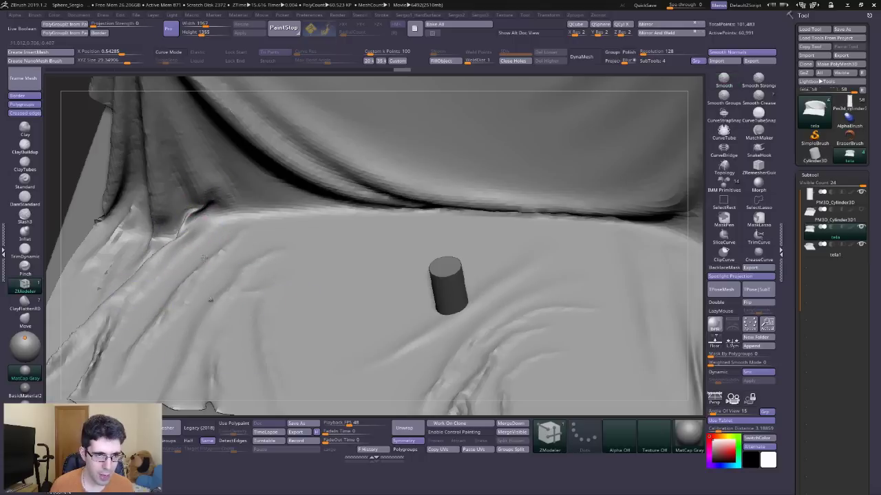
# Step: Orbit around the cloth over the base box and reactivate the Smooth brush
pyautogui.moveTo(187, 269); pyautogui.dragTo(285, 231)
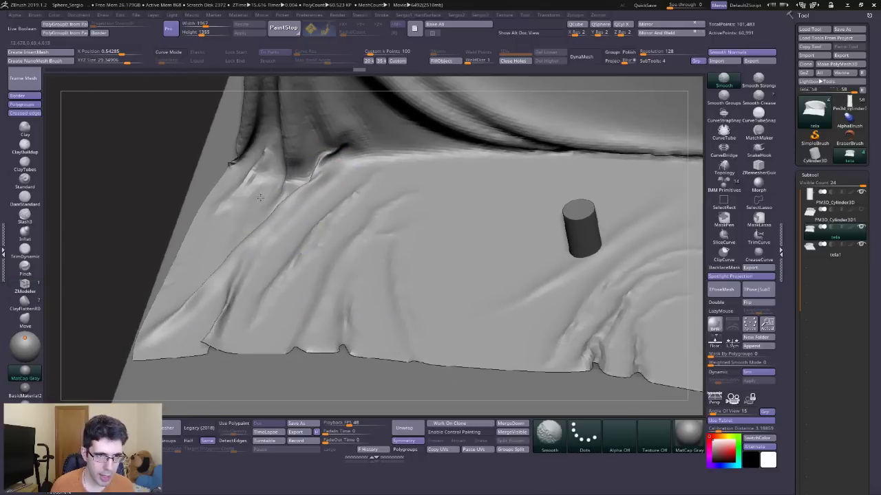
pyautogui.moveTo(260, 198); pyautogui.dragTo(288, 190)
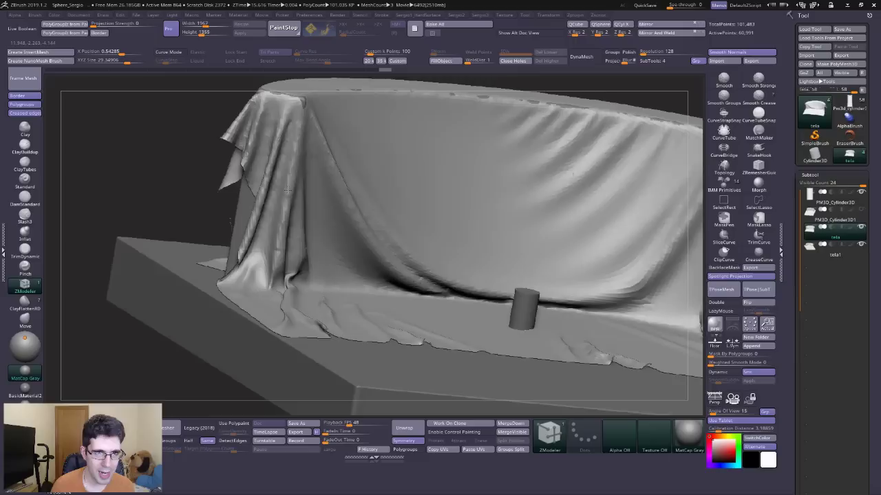
pyautogui.press('shift')
pyautogui.press('space')
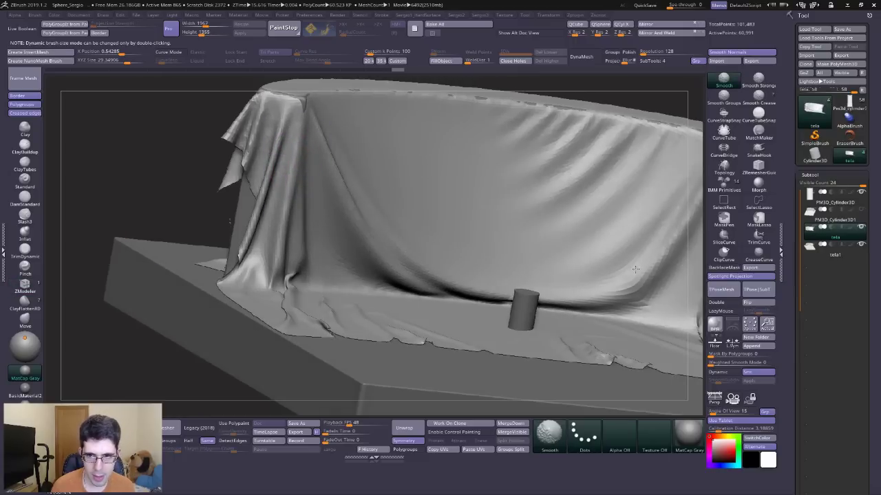
# Step: With the Move brush (BMV), reshape the cloth's top-right and top-left edges over the wall
pyautogui.moveTo(594, 149); pyautogui.dragTo(298, 291)
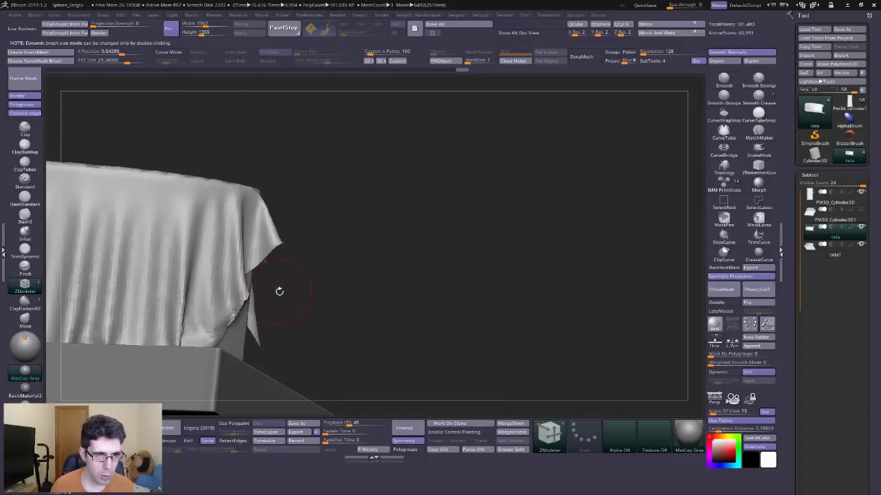
pyautogui.moveTo(277, 291); pyautogui.dragTo(291, 291)
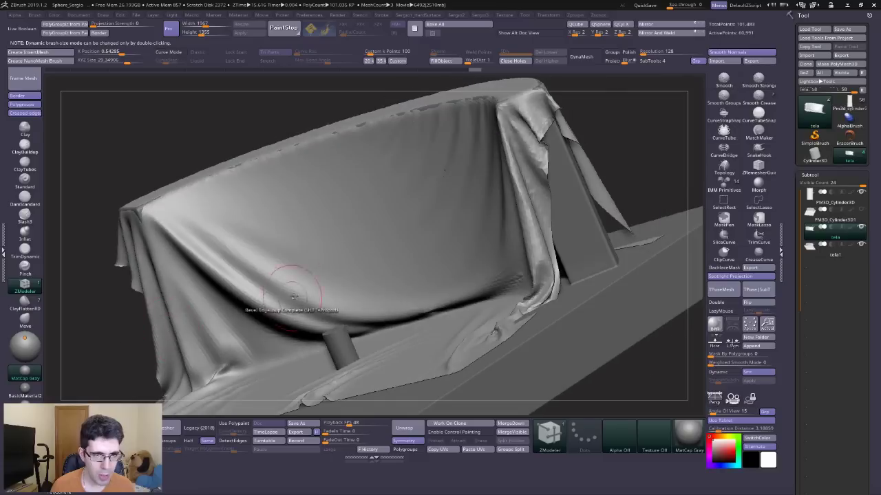
pyautogui.moveTo(432, 226)
pyautogui.keyDown('shift'); pyautogui.mouseDown(button='right')
pyautogui.moveTo(510, 205)
pyautogui.moveTo(545, 233)
pyautogui.mouseUp(button='right'); pyautogui.keyUp('shift')
pyautogui.press('b')
pyautogui.press('m')
pyautogui.press('v')
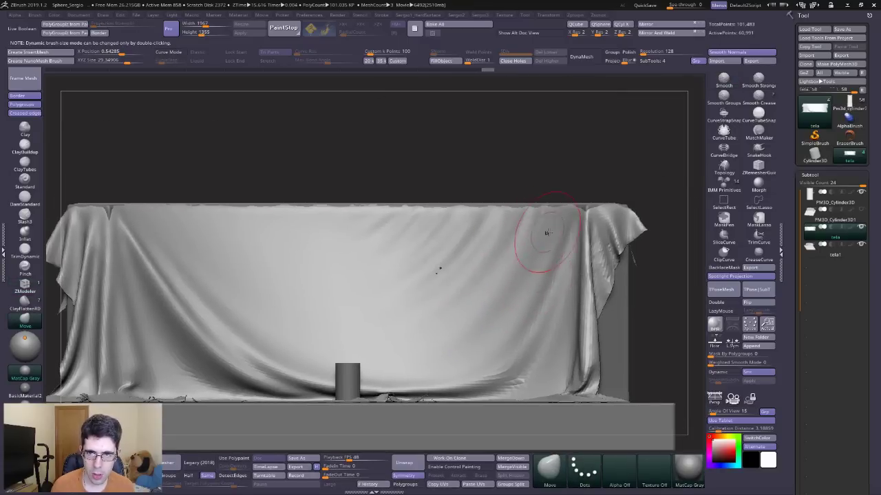
pyautogui.moveTo(589, 207); pyautogui.dragTo(590, 203)
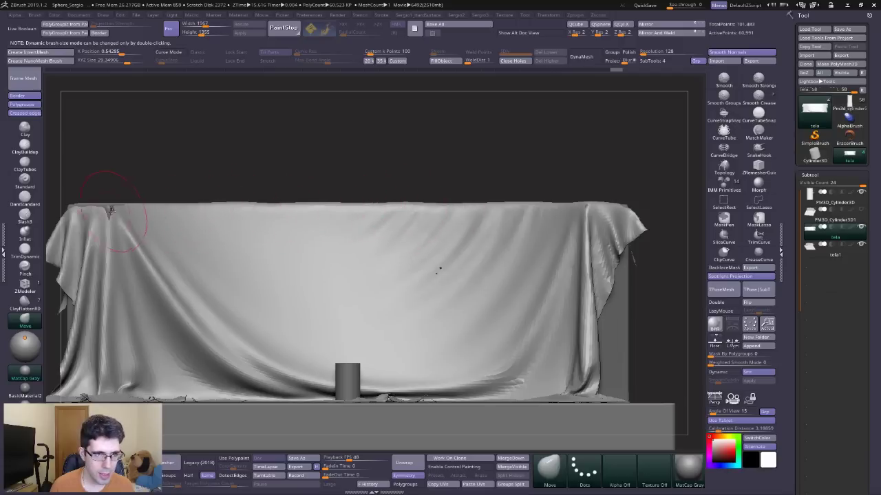
pyautogui.moveTo(108, 208); pyautogui.dragTo(78, 212)
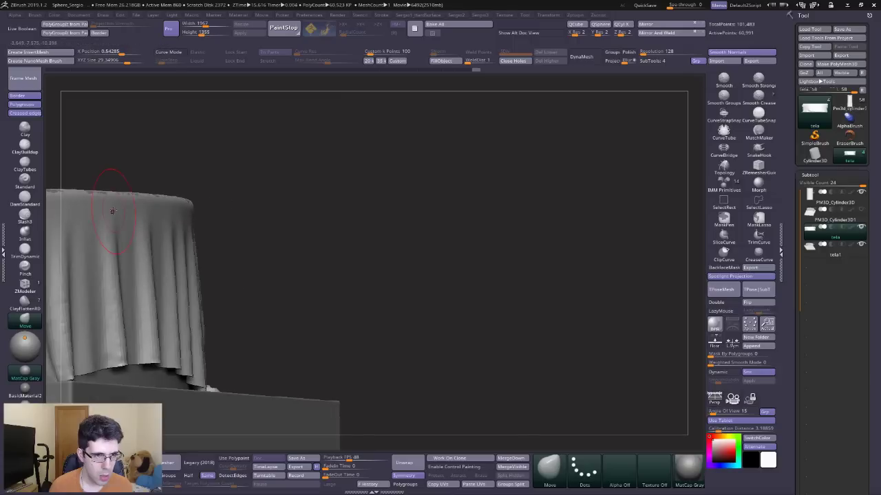
pyautogui.moveTo(118, 211)
pyautogui.mouseDown(button='right')
pyautogui.moveTo(319, 264)
pyautogui.moveTo(385, 326)
pyautogui.moveTo(439, 344)
pyautogui.moveTo(457, 331)
pyautogui.mouseUp(button='right')
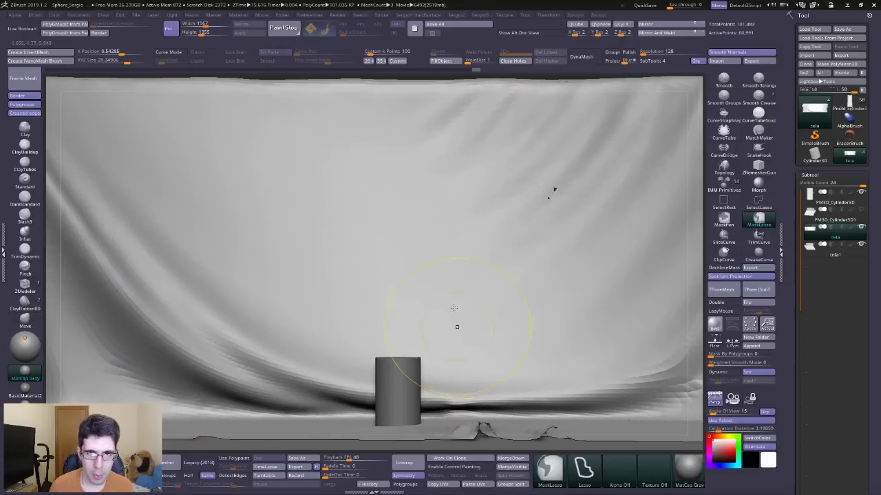
# Step: Check the cloth's wireframe, then subdivide it to SDiv 3, about one million points
pyautogui.press('f')
pyautogui.keyDown('ctrl'); pyautogui.moveTo(525, 217); pyautogui.dragTo(541, 275, button='right'); pyautogui.keyUp('ctrl')
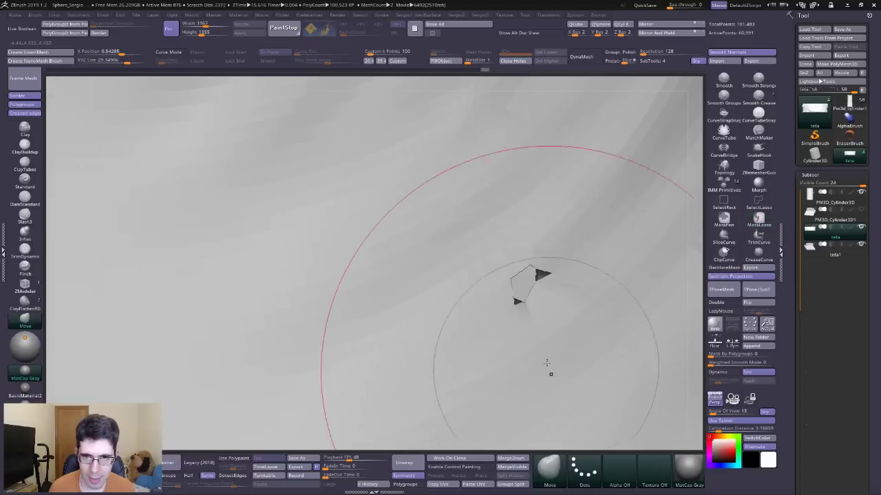
pyautogui.hotkey('shift', 'f')
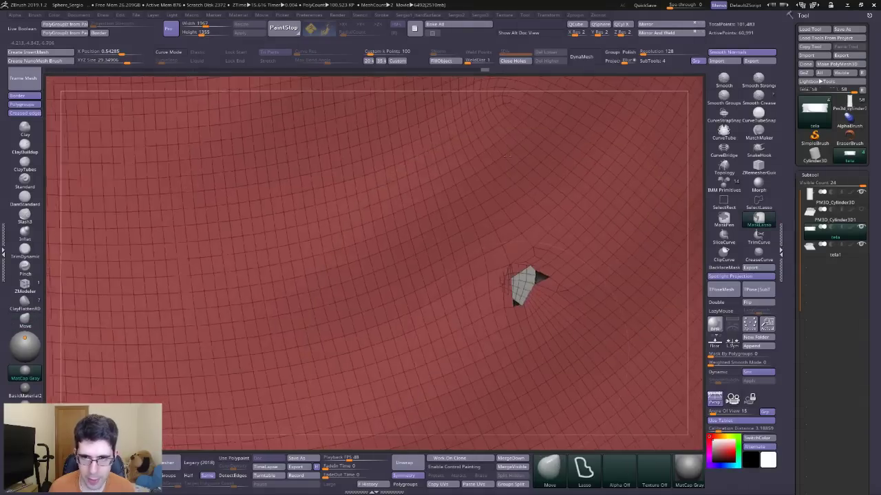
pyautogui.moveTo(541, 275)
pyautogui.keyDown('ctrl'); pyautogui.mouseDown(button='right')
pyautogui.moveTo(520, 338)
pyautogui.moveTo(515, 207)
pyautogui.mouseUp(button='right'); pyautogui.keyUp('ctrl')
pyautogui.hotkey('shift', 'f')
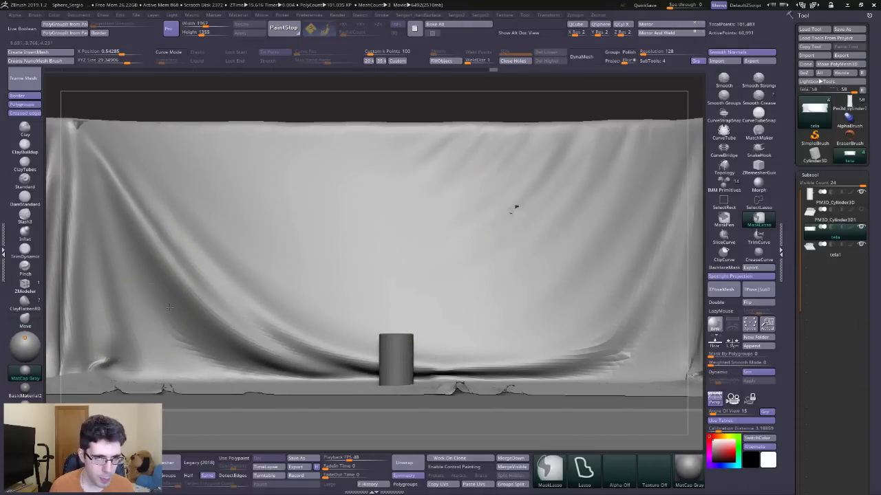
pyautogui.keyDown('ctrl'); pyautogui.moveTo(514, 204); pyautogui.dragTo(226, 289, button='right'); pyautogui.keyUp('ctrl')
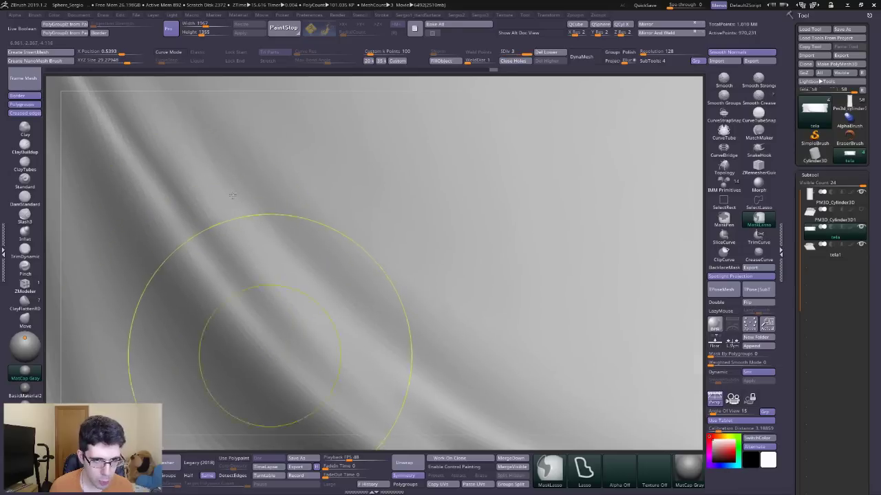
pyautogui.press('f')
pyautogui.moveTo(469, 298)
pyautogui.keyDown('ctrl'); pyautogui.mouseDown(button='right')
pyautogui.moveTo(433, 203)
pyautogui.moveTo(474, 200)
pyautogui.mouseUp(button='right'); pyautogui.keyUp('ctrl')
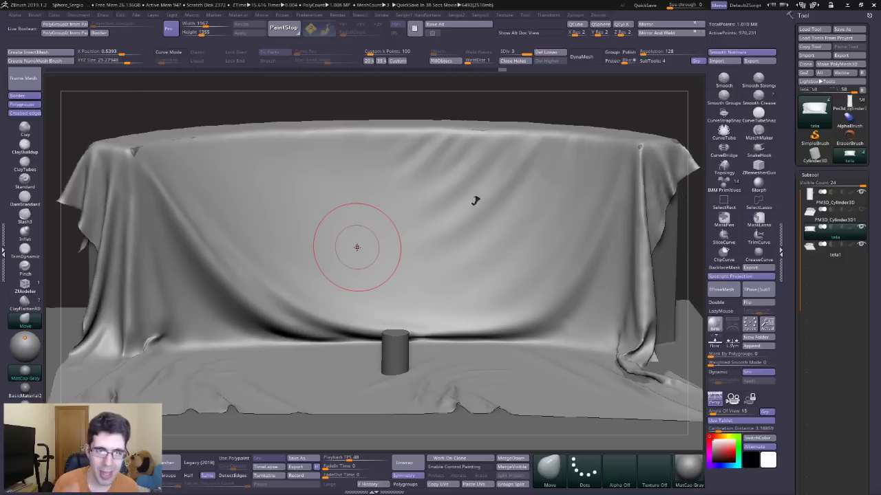
pyautogui.press('f')
pyautogui.moveTo(340, 315); pyautogui.dragTo(521, 314, button='right')
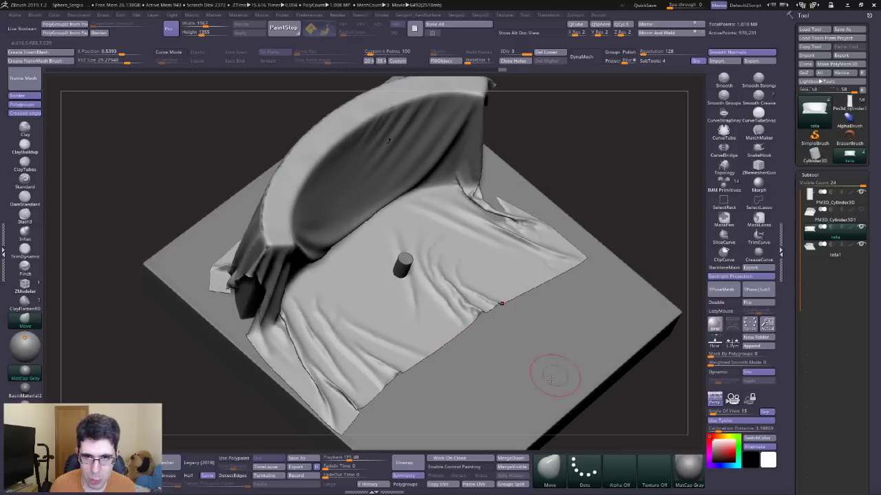
pyautogui.moveTo(600, 370); pyautogui.dragTo(609, 276, button='right')
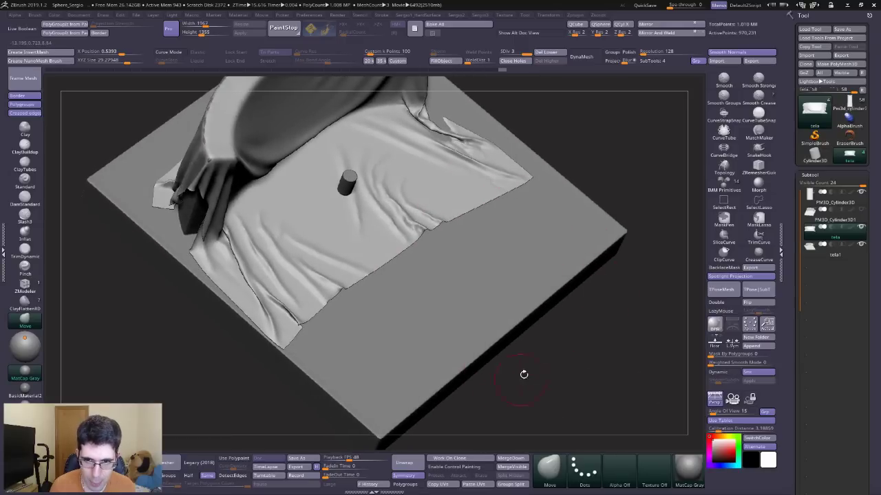
pyautogui.moveTo(523, 374)
pyautogui.mouseDown(button='right')
pyautogui.moveTo(423, 187)
pyautogui.moveTo(469, 145)
pyautogui.moveTo(507, 138)
pyautogui.moveTo(530, 161)
pyautogui.moveTo(521, 193)
pyautogui.moveTo(511, 207)
pyautogui.moveTo(524, 161)
pyautogui.moveTo(503, 211)
pyautogui.moveTo(481, 230)
pyautogui.moveTo(507, 216)
pyautogui.moveTo(472, 227)
pyautogui.mouseUp(button='right')
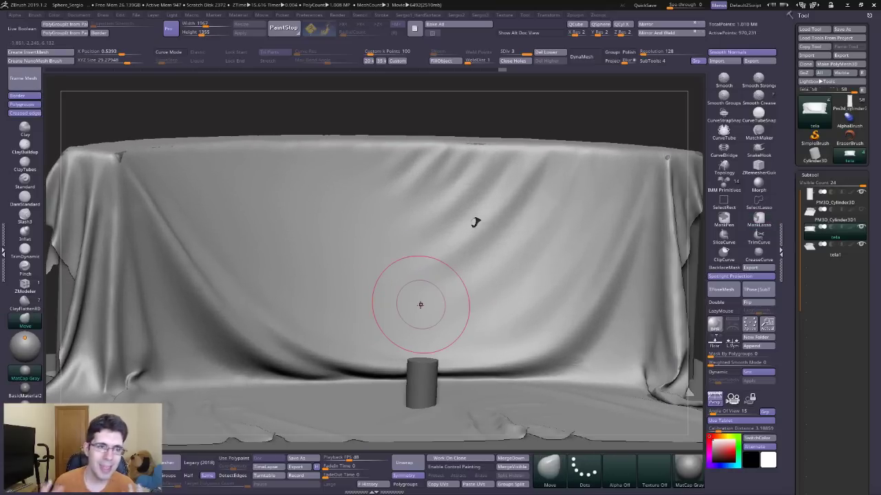